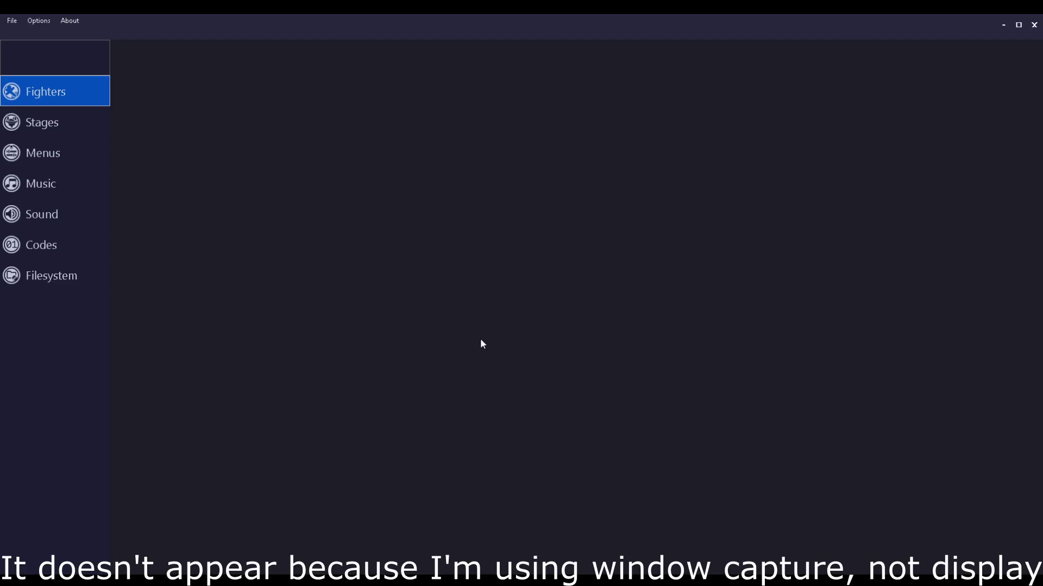
Browse the fighter list, examining the general properties and costumes of fighters such as Nana, Sheik, DK and Ice Climbers
{"action": "left_click", "coordinate": [63, 90]}
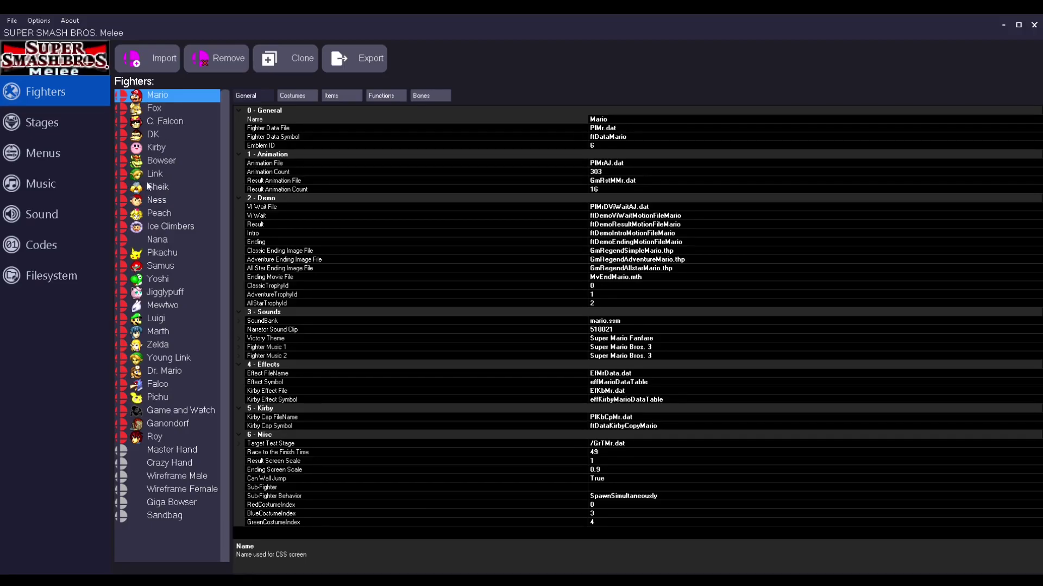
{"action": "left_click", "coordinate": [154, 239]}
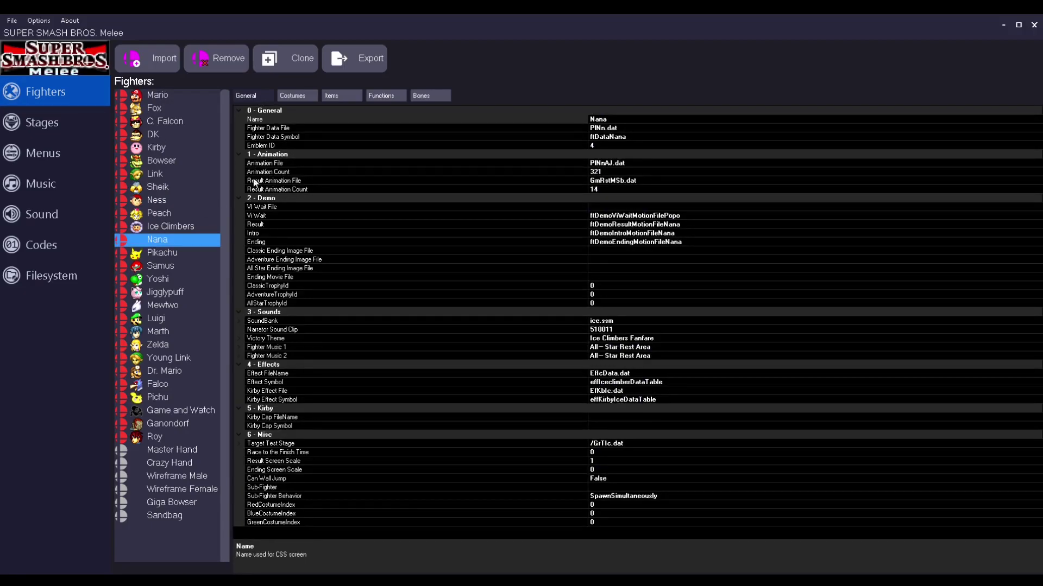
{"action": "left_click", "coordinate": [158, 187]}
{"action": "left_click", "coordinate": [288, 95]}
{"action": "left_click", "coordinate": [153, 135]}
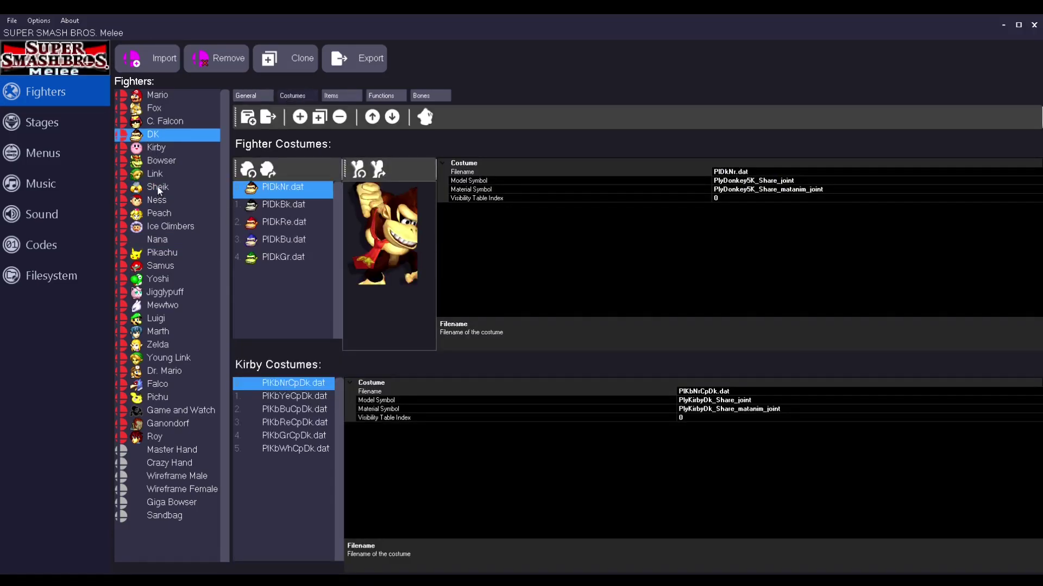
{"action": "left_click", "coordinate": [158, 188]}
{"action": "left_click", "coordinate": [151, 245]}
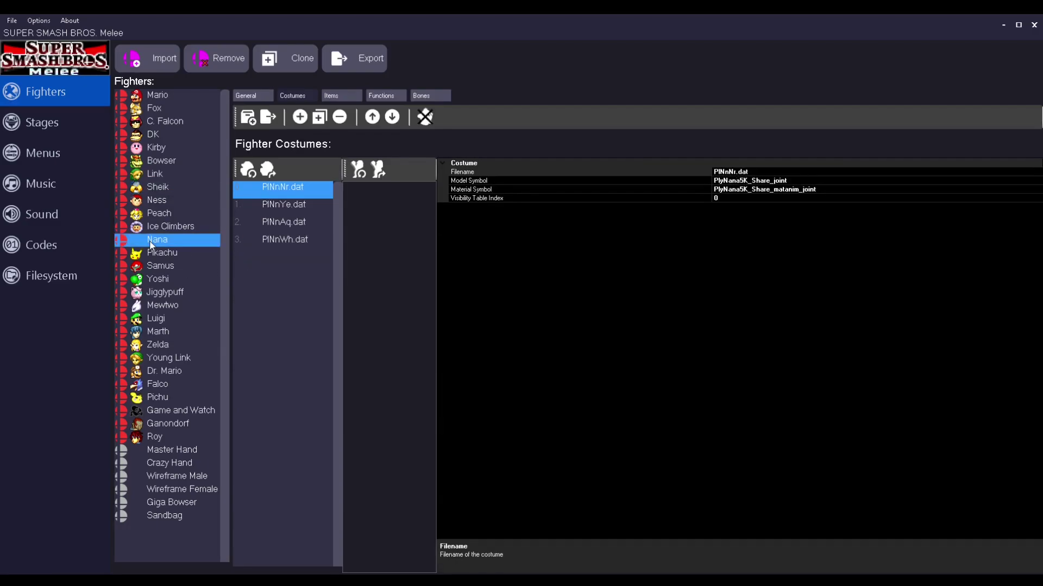
{"action": "key", "text": "Up"}
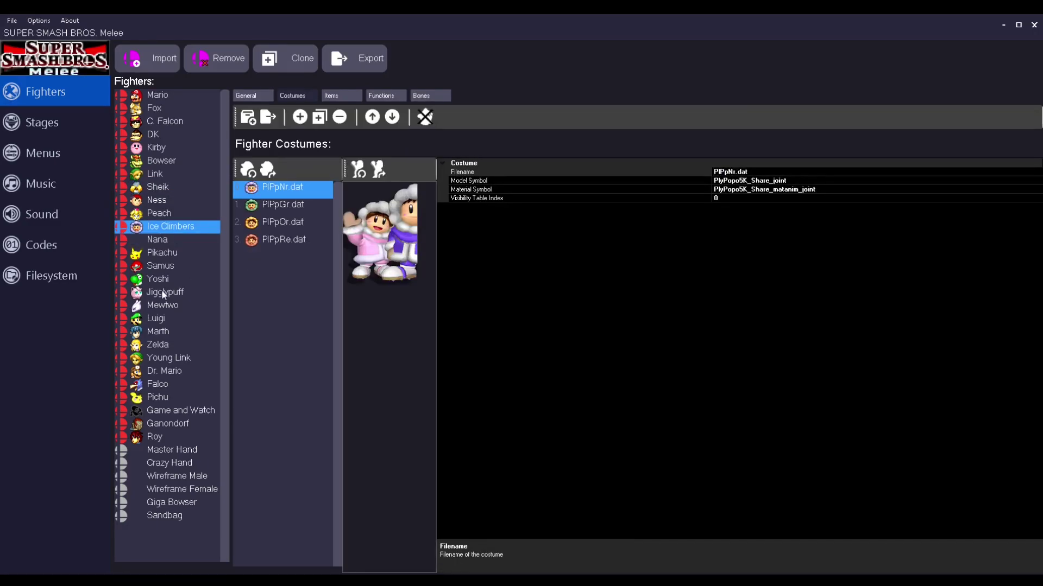
{"action": "left_click", "coordinate": [169, 268]}
Open the character select screen (CSS) editor with its fighter icon layout
{"action": "left_click", "coordinate": [38, 154]}
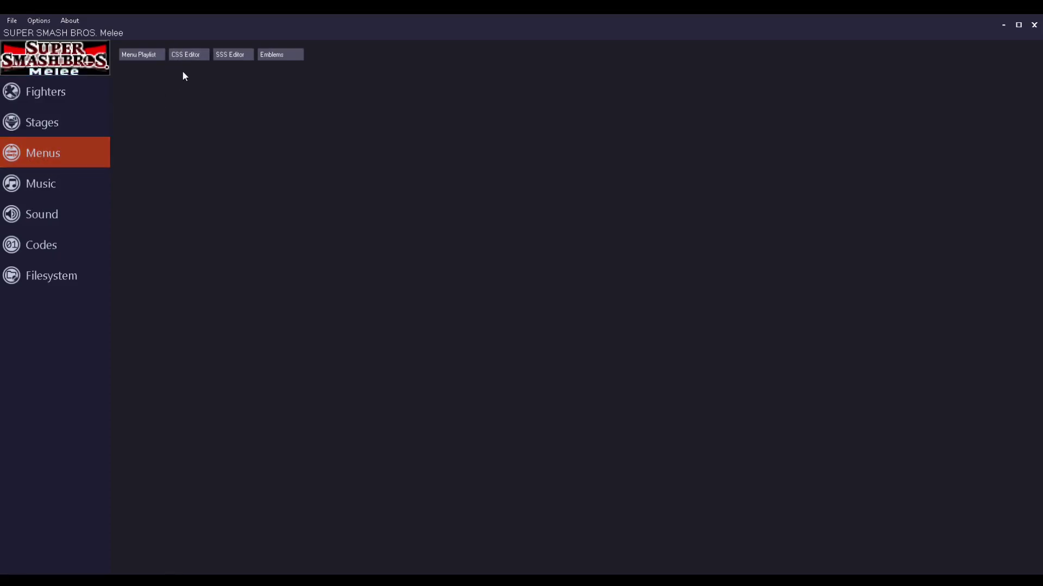
{"action": "left_click", "coordinate": [185, 55]}
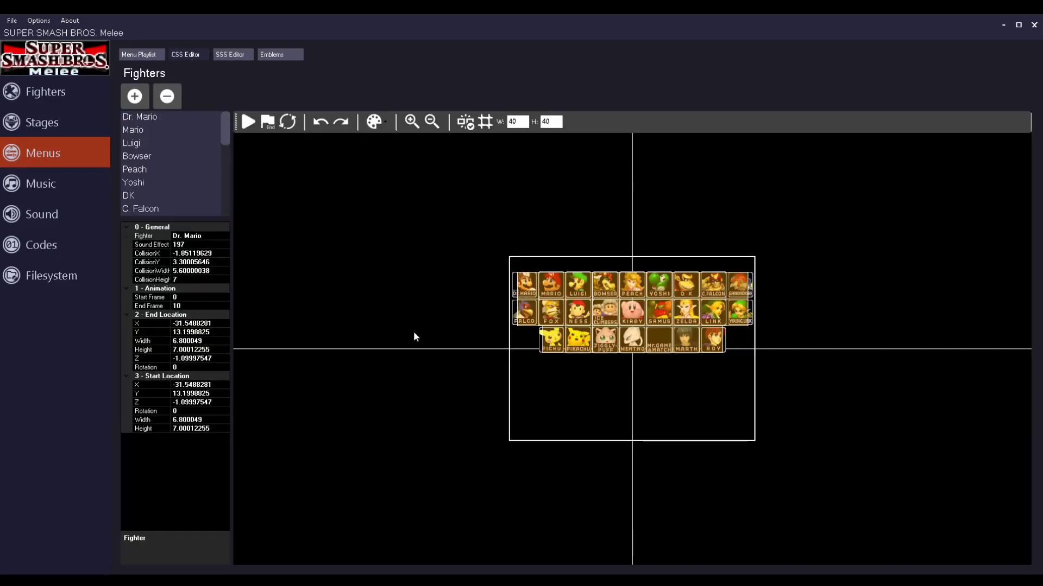
{"action": "scroll", "coordinate": [414, 336], "scroll_direction": "up", "scroll_amount": 3}
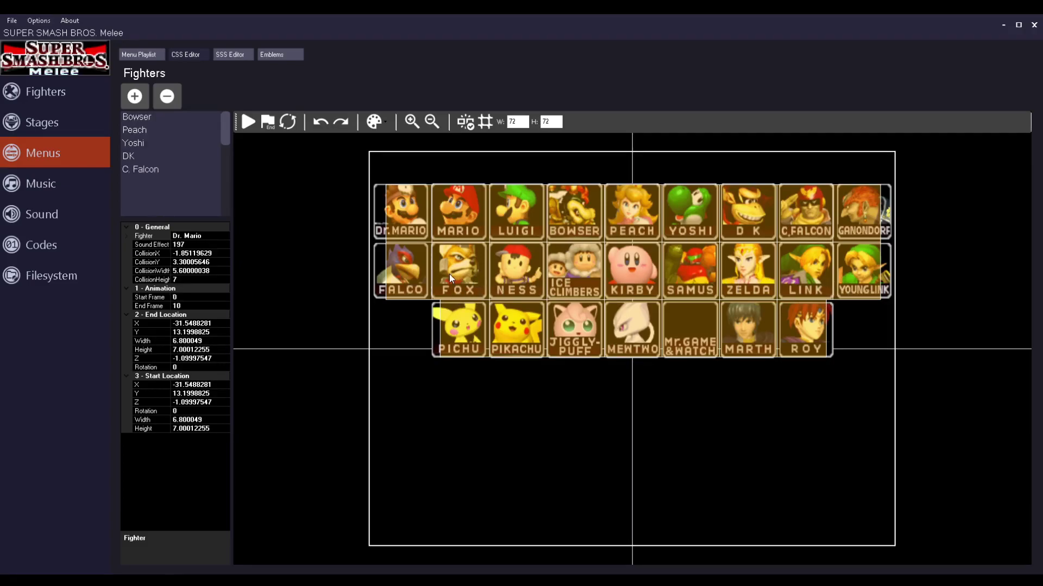
Inspect the Fox and Dr. Mario icon entries on the character select layout, then clear the selection
{"action": "left_click", "coordinate": [450, 278]}
{"action": "left_click", "coordinate": [188, 143]}
{"action": "left_click", "coordinate": [176, 209]}
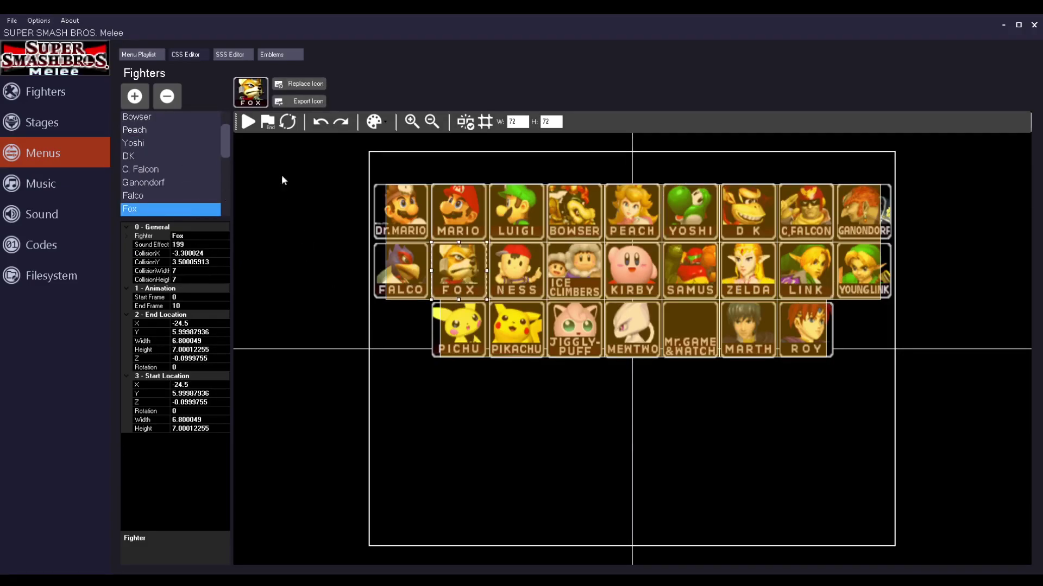
{"action": "left_click", "coordinate": [276, 296]}
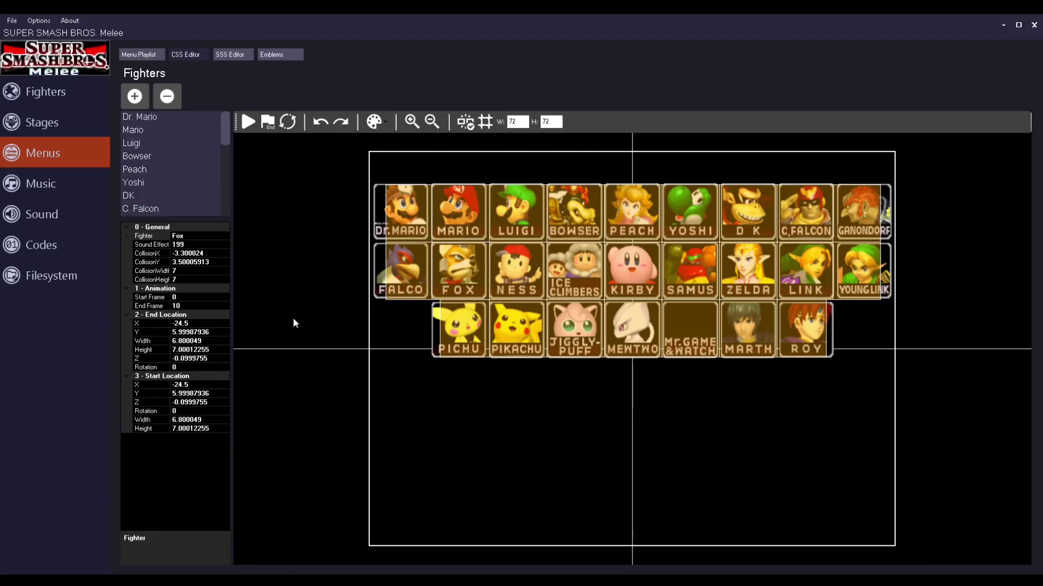
{"action": "left_click", "coordinate": [404, 231]}
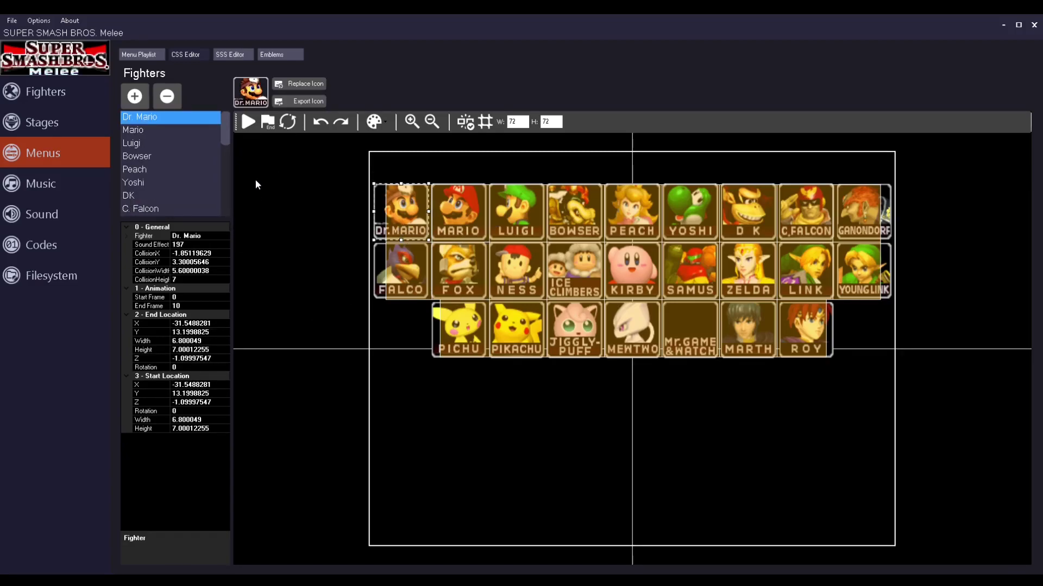
{"action": "left_click", "coordinate": [268, 211]}
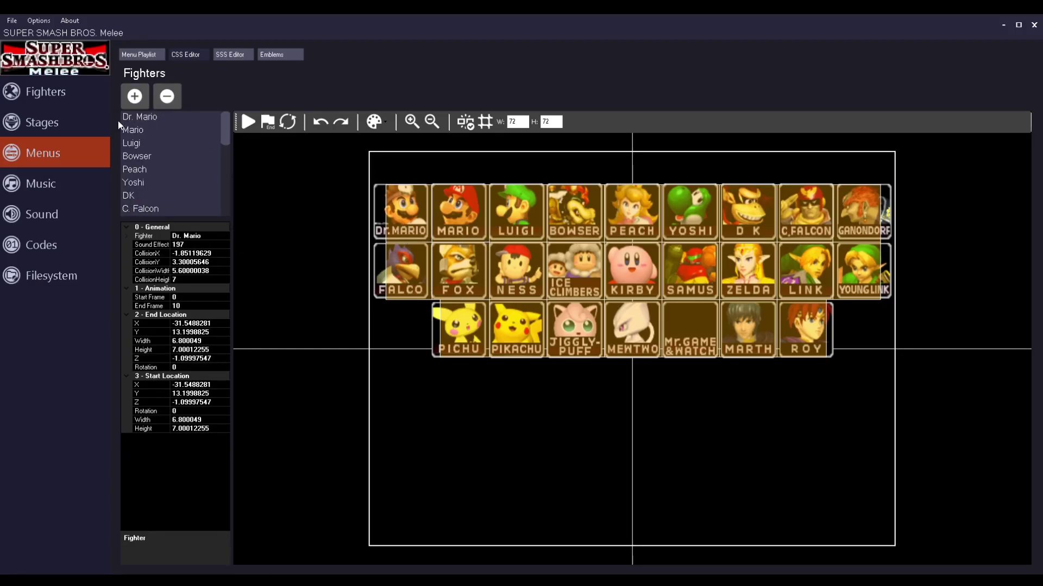
Add a fighter icon in the empty slot beside Pichu, at about X -31.4, Y -1.2, and assign it to Wireframe Male
{"action": "left_click", "coordinate": [134, 97]}
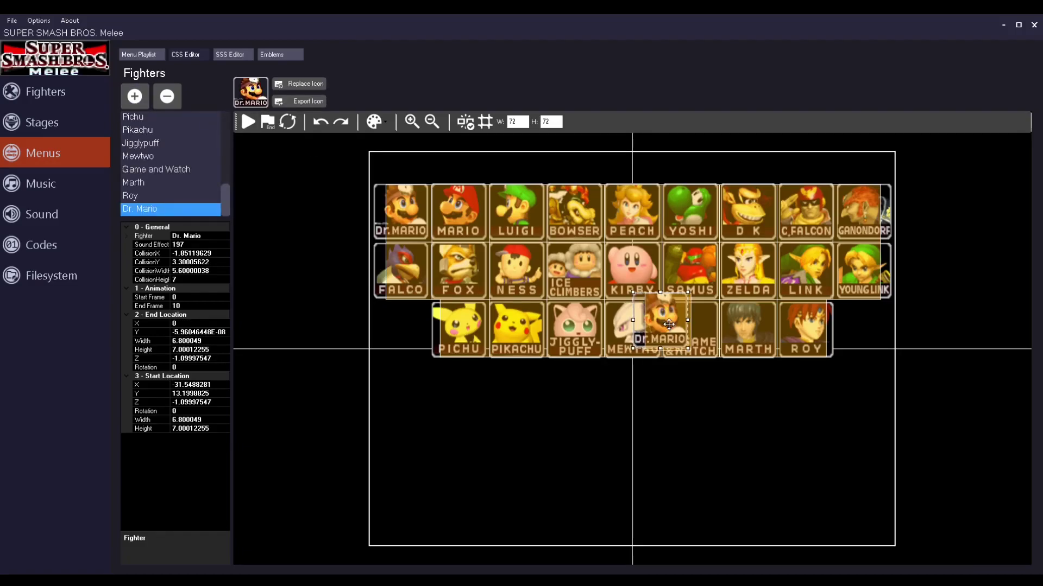
{"action": "left_click_drag", "start_coordinate": [669, 324], "coordinate": [405, 335]}
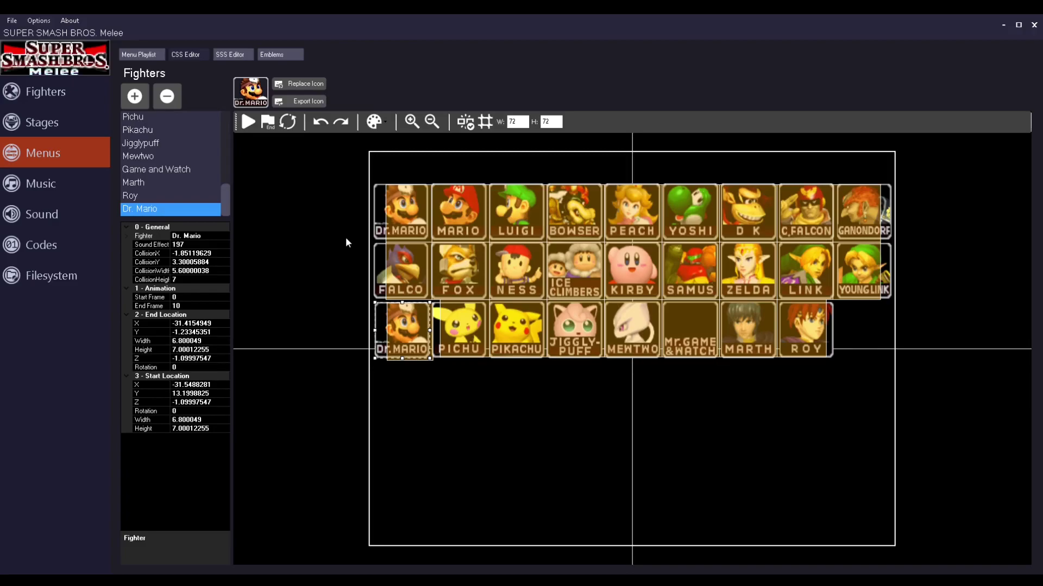
{"action": "left_click", "coordinate": [197, 236]}
{"action": "key", "text": "w"}
Add another fighter icon in the empty slot beside Roy, at about X 24.65, Y -1.3, and assign it to Giga Bowser
{"action": "left_click", "coordinate": [135, 97]}
{"action": "left_click_drag", "start_coordinate": [668, 322], "coordinate": [871, 332]}
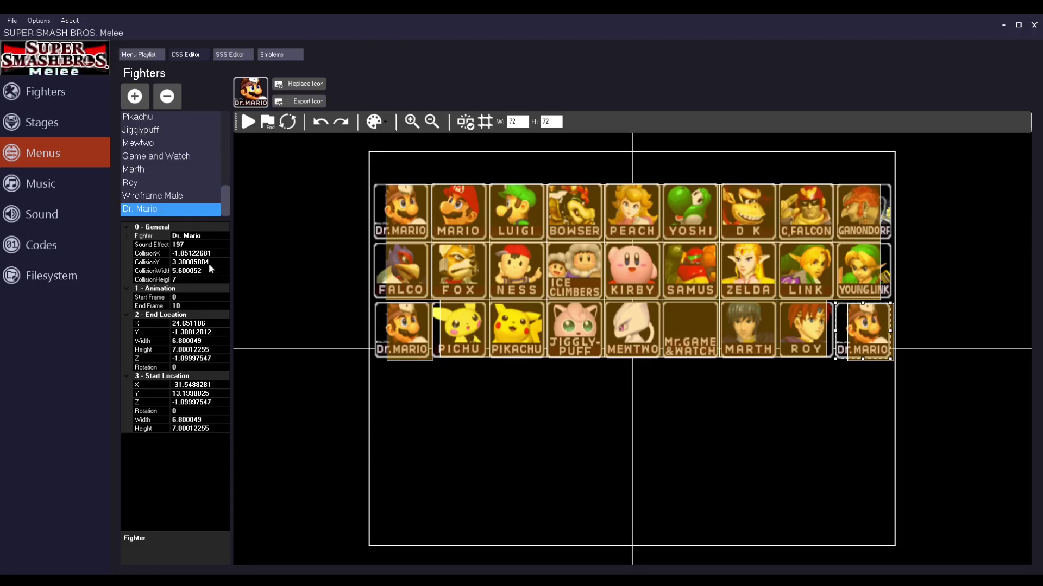
{"action": "left_click", "coordinate": [220, 239]}
{"action": "type", "text": "g"}
{"action": "left_click", "coordinate": [328, 345]}
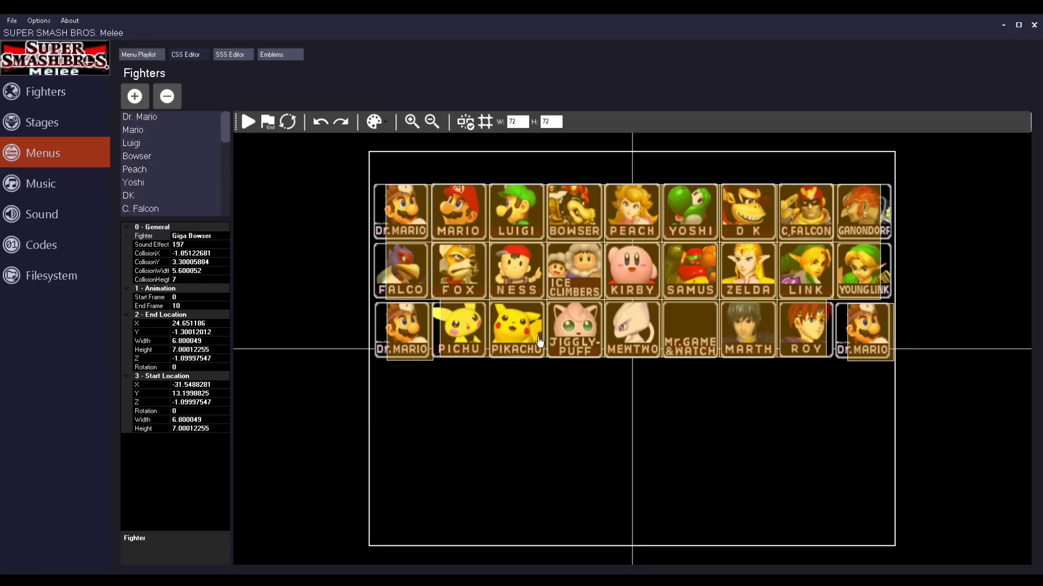
Move the Wireframe Male icon's start location onto its slot beside Pichu, about X -31.35, Y -1.3, and preview the screen animation
{"action": "left_click", "coordinate": [396, 321]}
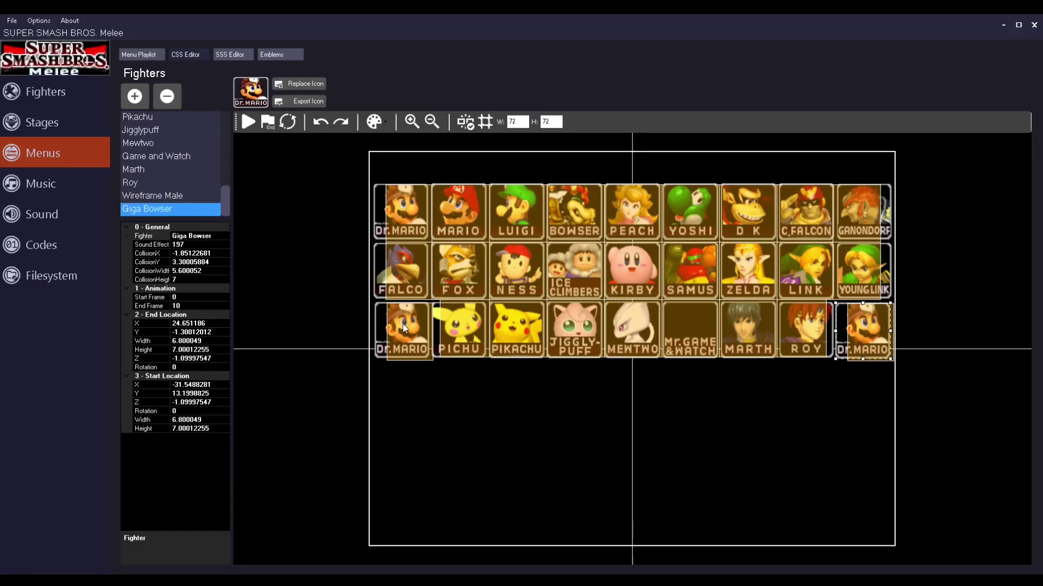
{"action": "left_click", "coordinate": [247, 123]}
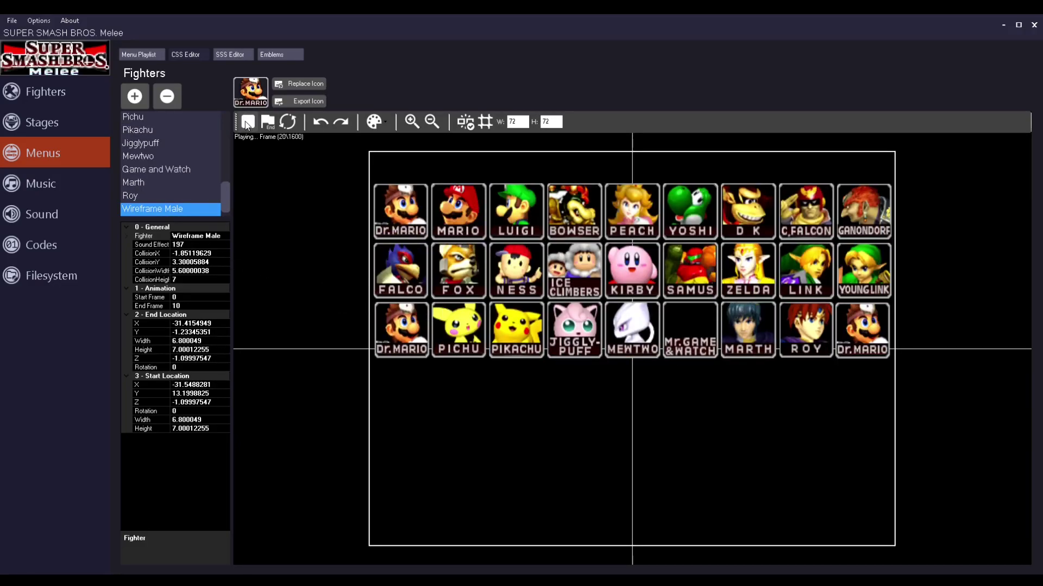
{"action": "left_click", "coordinate": [245, 123]}
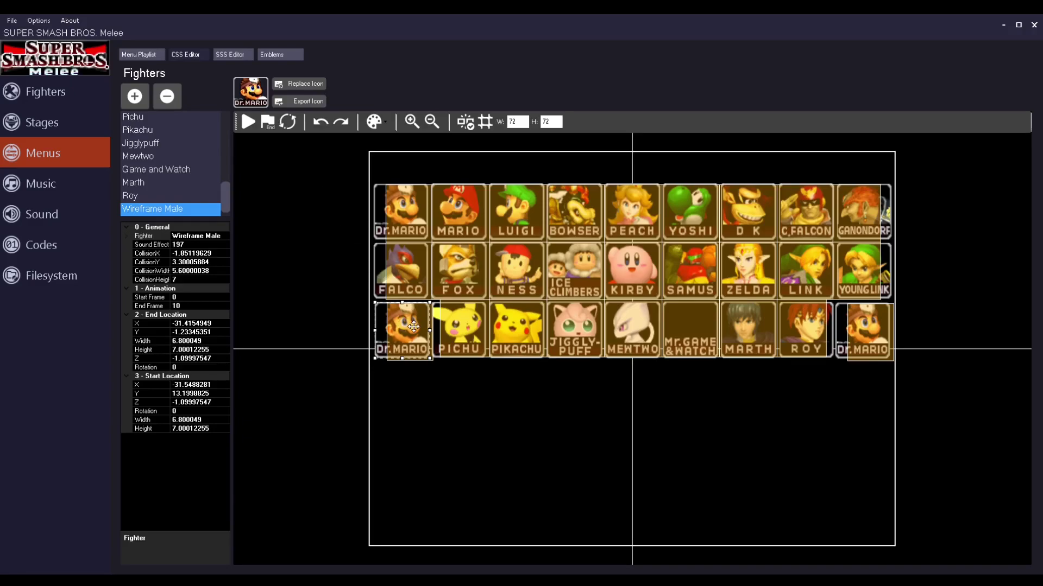
{"action": "key", "text": "s"}
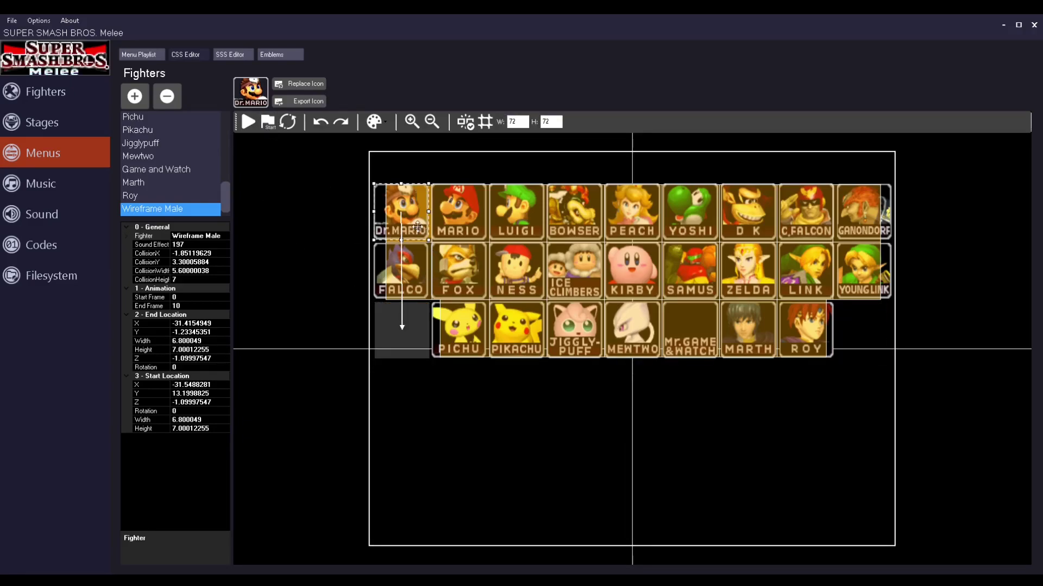
{"action": "left_click_drag", "start_coordinate": [417, 227], "coordinate": [410, 332]}
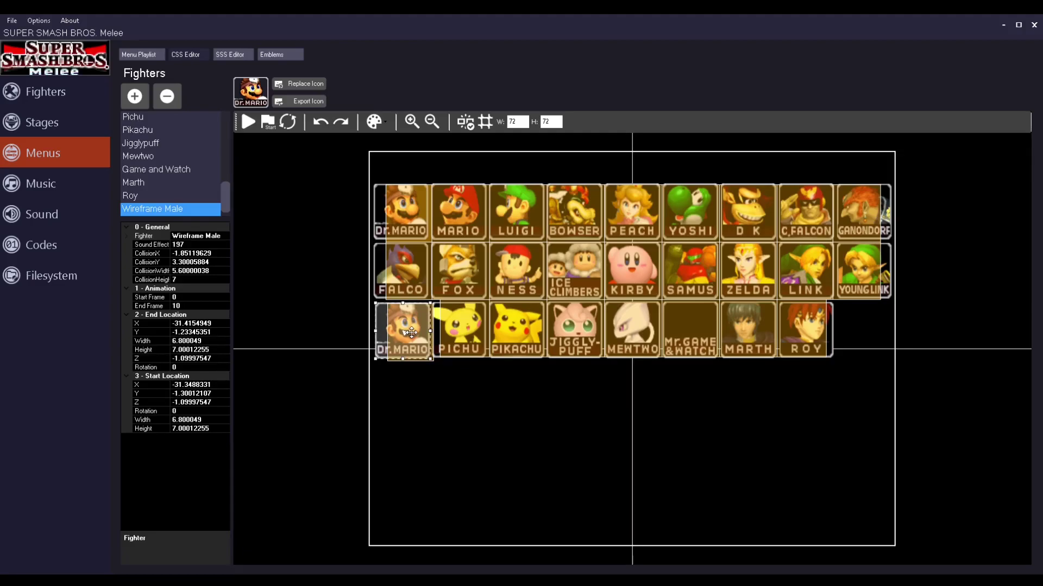
{"action": "left_click", "coordinate": [248, 122]}
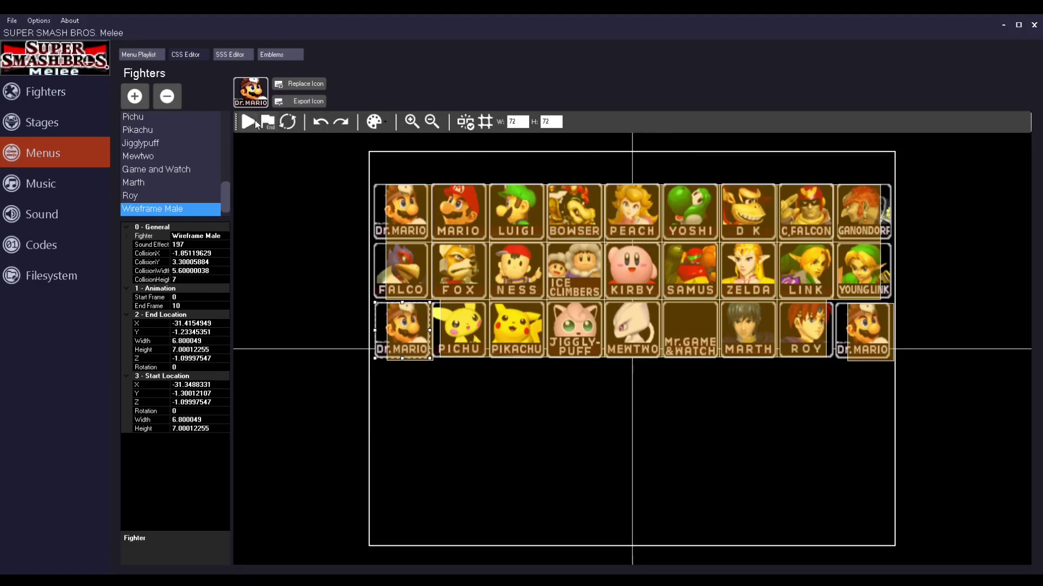
{"action": "left_click", "coordinate": [249, 121]}
{"action": "left_click", "coordinate": [249, 123]}
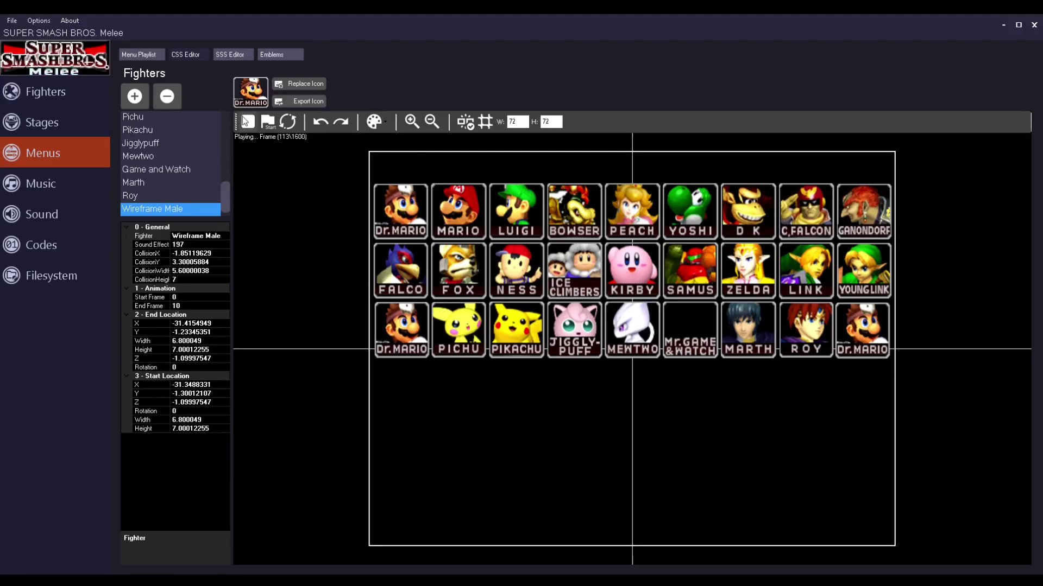
Move the Giga Bowser icon's start location onto its slot beside Roy, about X 24.65, Y -1.3, and preview the animation
{"action": "key", "text": "Down"}
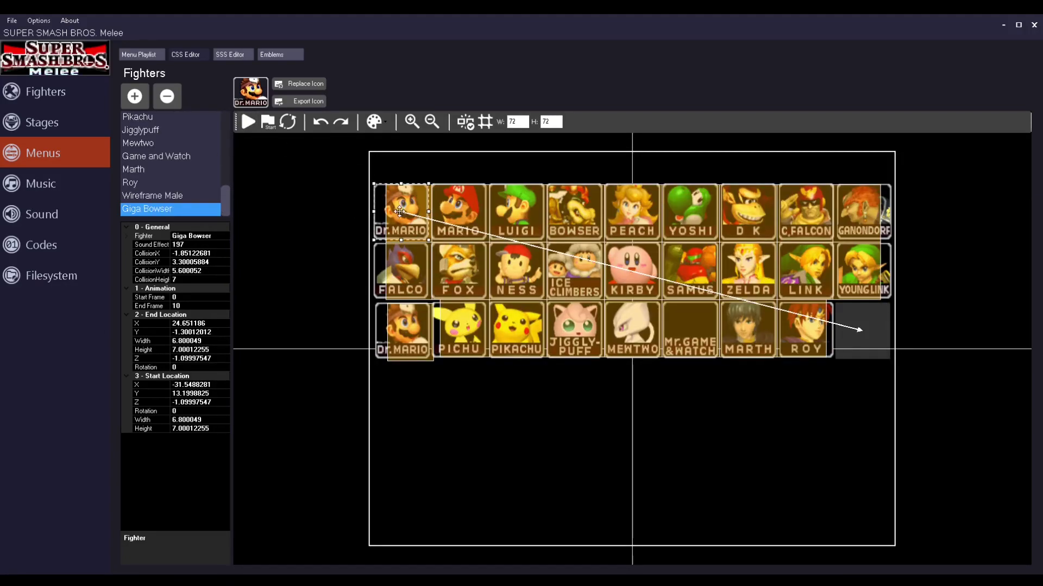
{"action": "left_click_drag", "start_coordinate": [399, 211], "coordinate": [871, 332]}
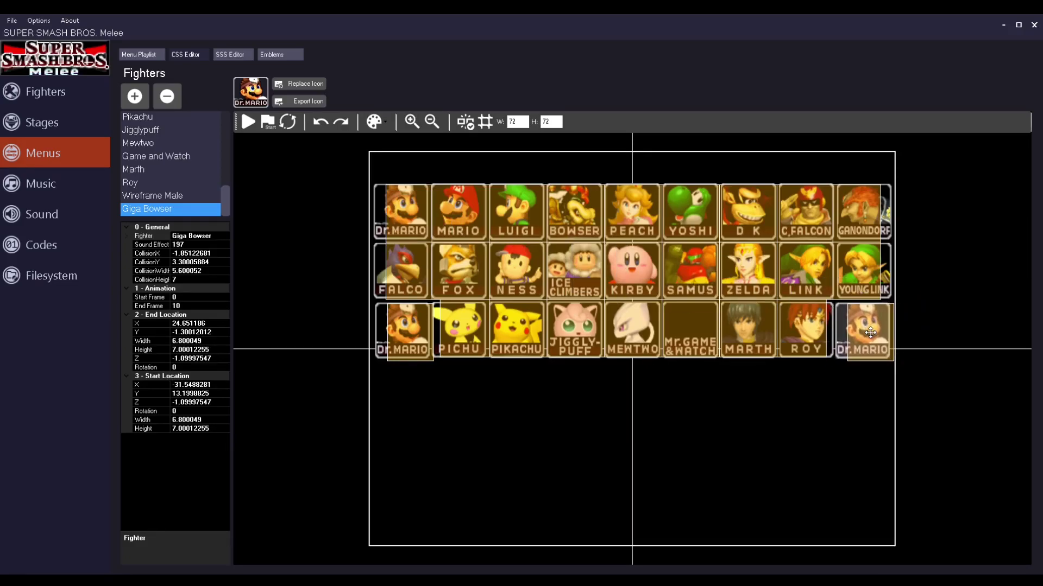
{"action": "left_click", "coordinate": [870, 332]}
{"action": "left_click", "coordinate": [274, 126]}
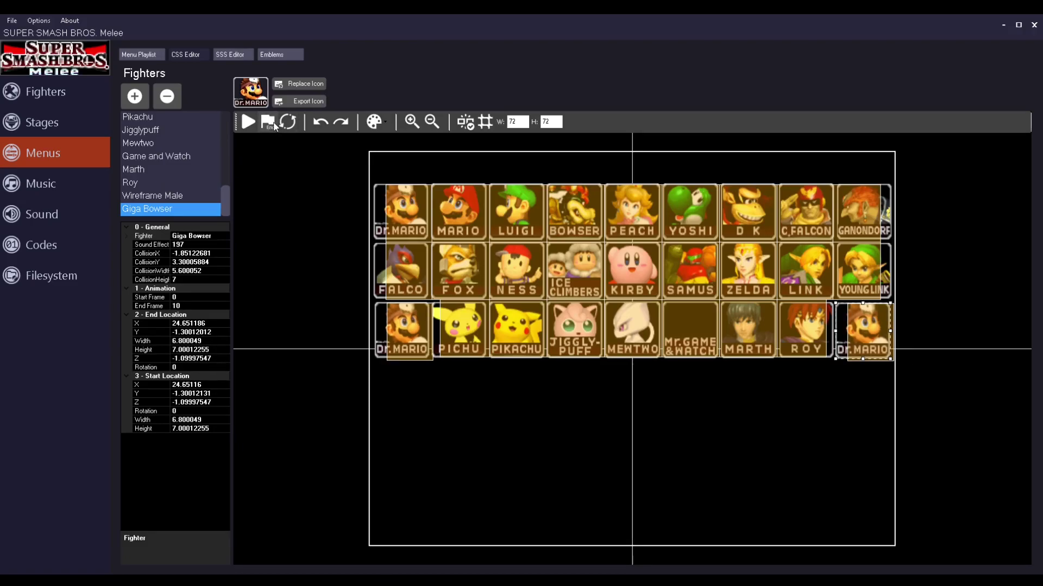
{"action": "left_click", "coordinate": [248, 122]}
{"action": "left_click", "coordinate": [248, 122]}
Realign the Wireframe Male icon's start location with its end location, about X -31.41, Y -1.23, and replay the animation
{"action": "left_click", "coordinate": [400, 329]}
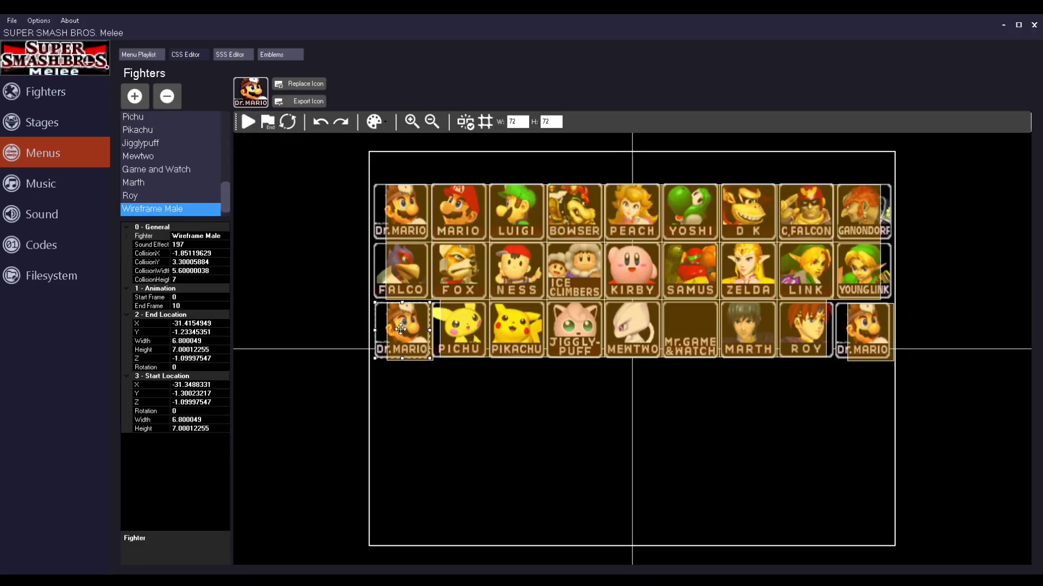
{"action": "left_click", "coordinate": [268, 126]}
{"action": "mouse_move", "coordinate": [415, 326]}
{"action": "left_mouse_down"}
{"action": "mouse_move", "coordinate": [412, 361]}
{"action": "mouse_move", "coordinate": [408, 331]}
{"action": "left_mouse_up"}
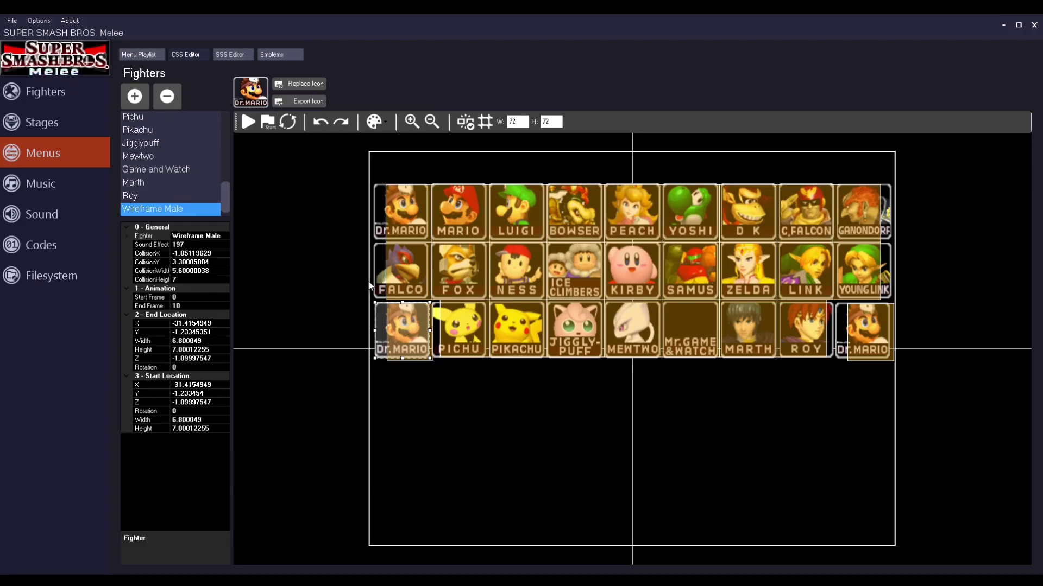
{"action": "left_click", "coordinate": [249, 123]}
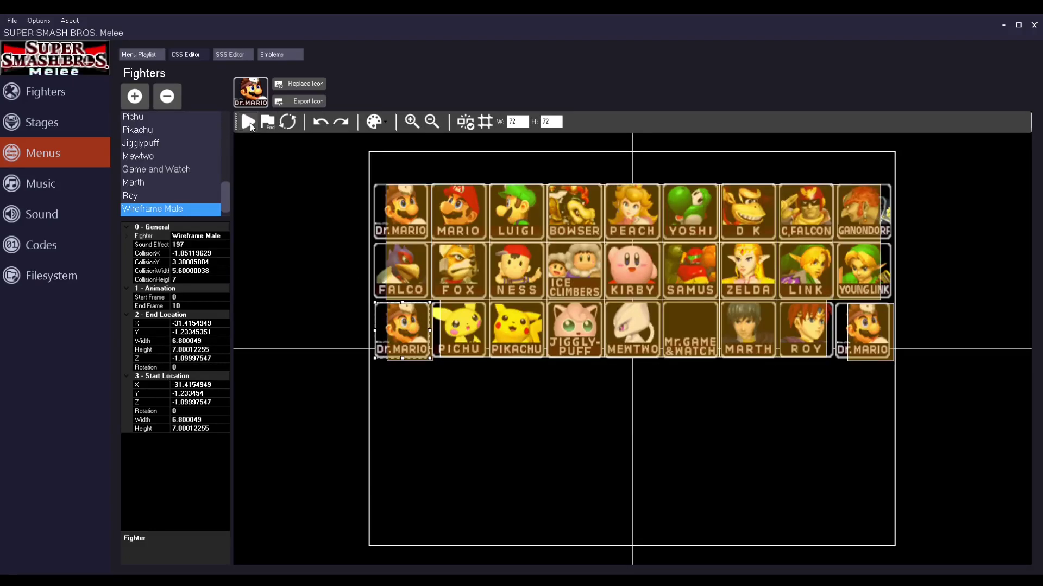
{"action": "left_click", "coordinate": [250, 123]}
Examine the start and end locations and the icon images of the Giga Bowser and Wireframe Male entries
{"action": "left_click", "coordinate": [849, 328]}
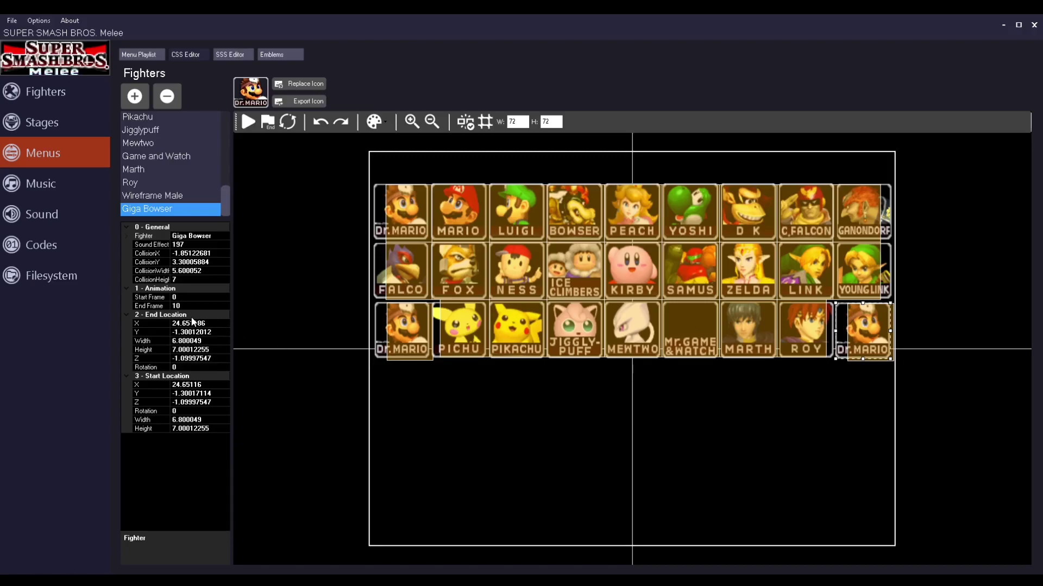
{"action": "left_click", "coordinate": [416, 330]}
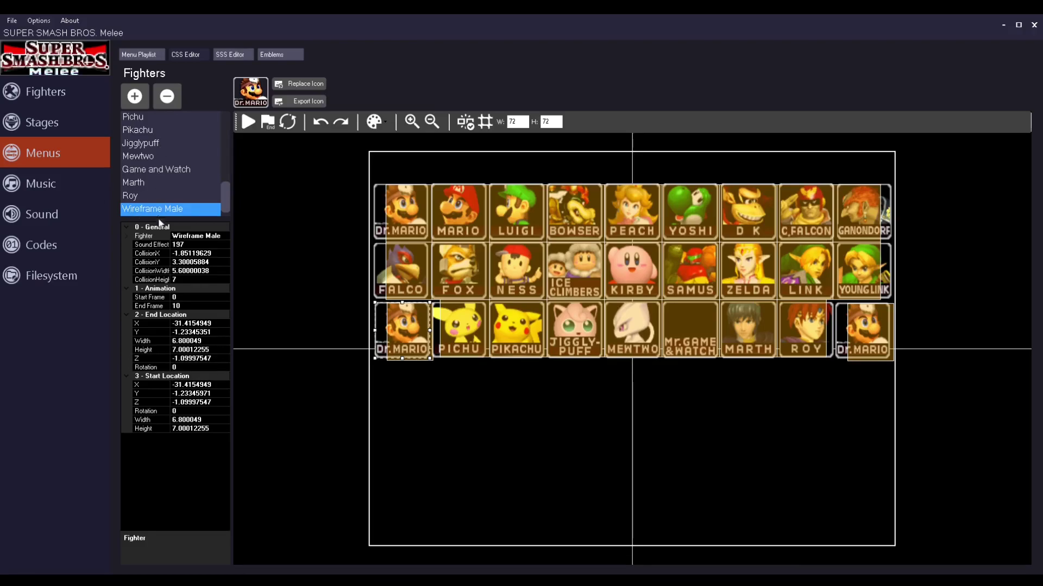
{"action": "left_click", "coordinate": [359, 296]}
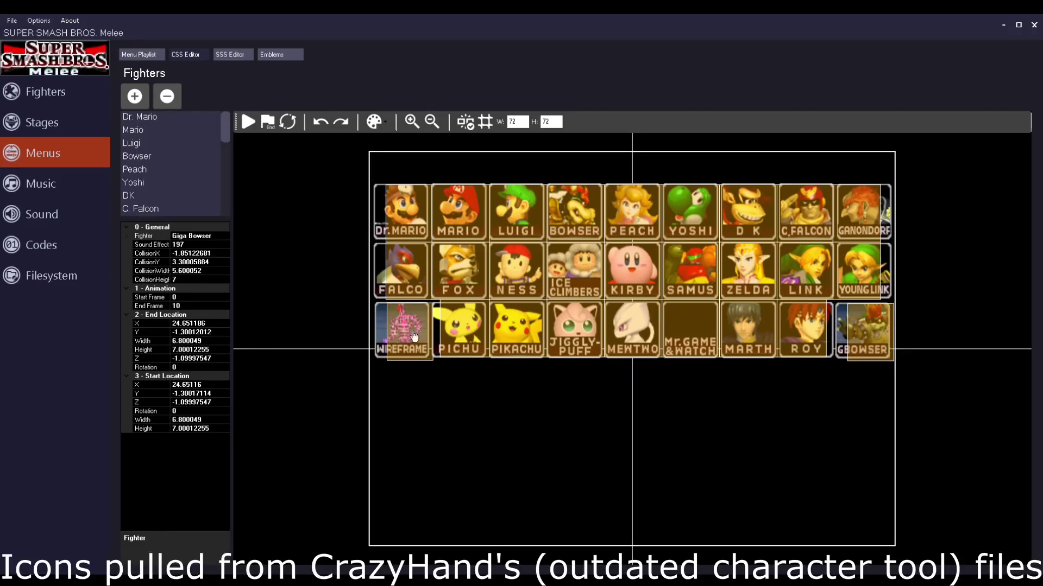
{"action": "left_click", "coordinate": [387, 334]}
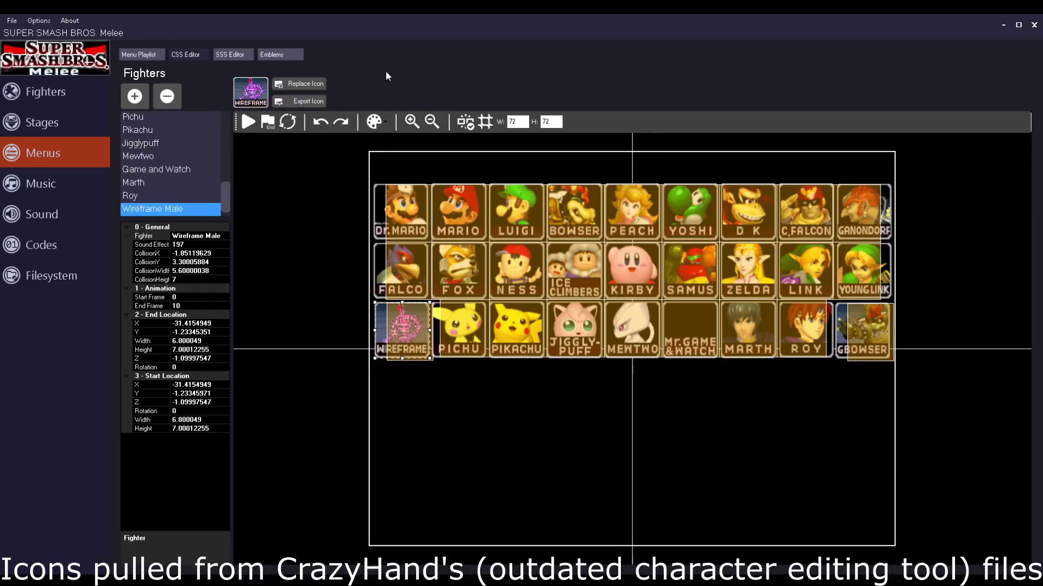
{"action": "left_click", "coordinate": [872, 334]}
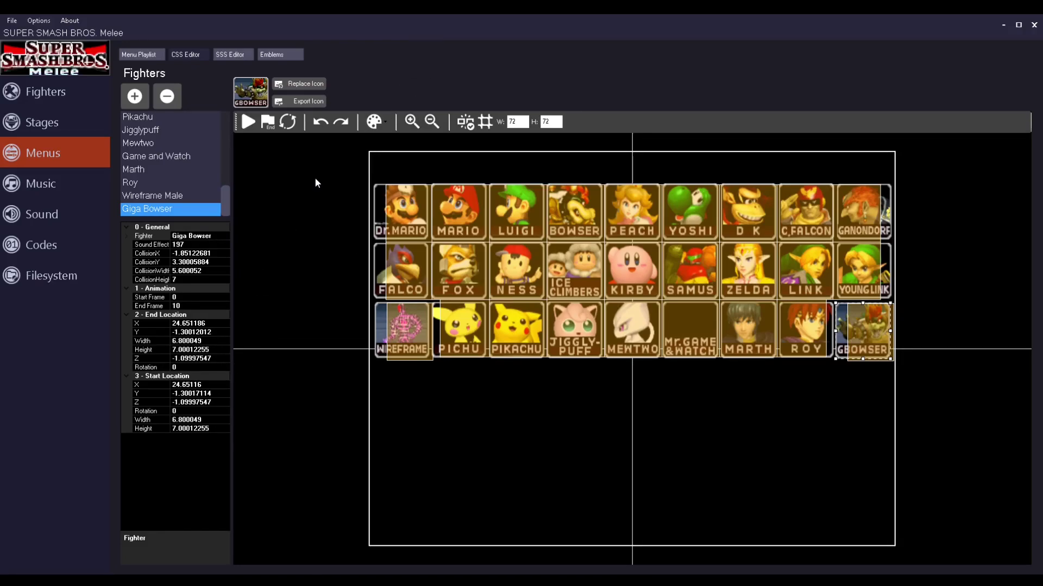
{"action": "left_click", "coordinate": [394, 321]}
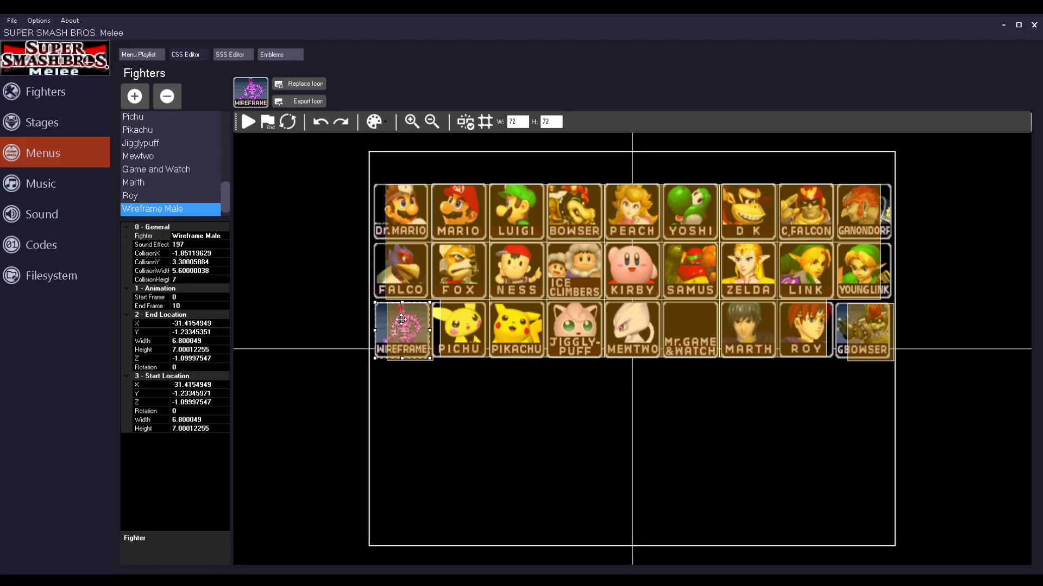
Examine the costume entries of the Wireframe Male and Giga Bowser fighters
{"action": "left_click", "coordinate": [51, 100]}
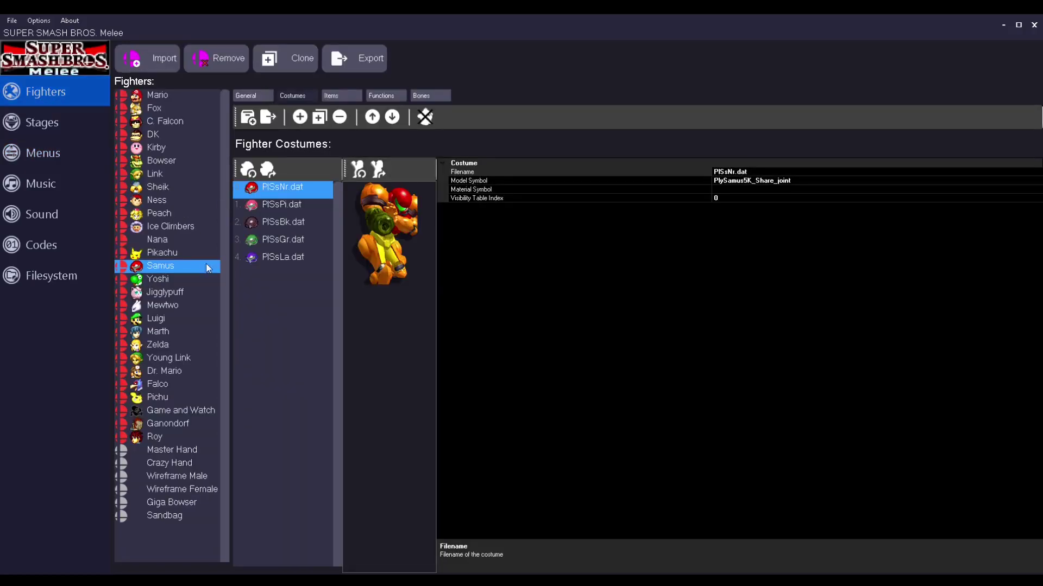
{"action": "left_click", "coordinate": [170, 477]}
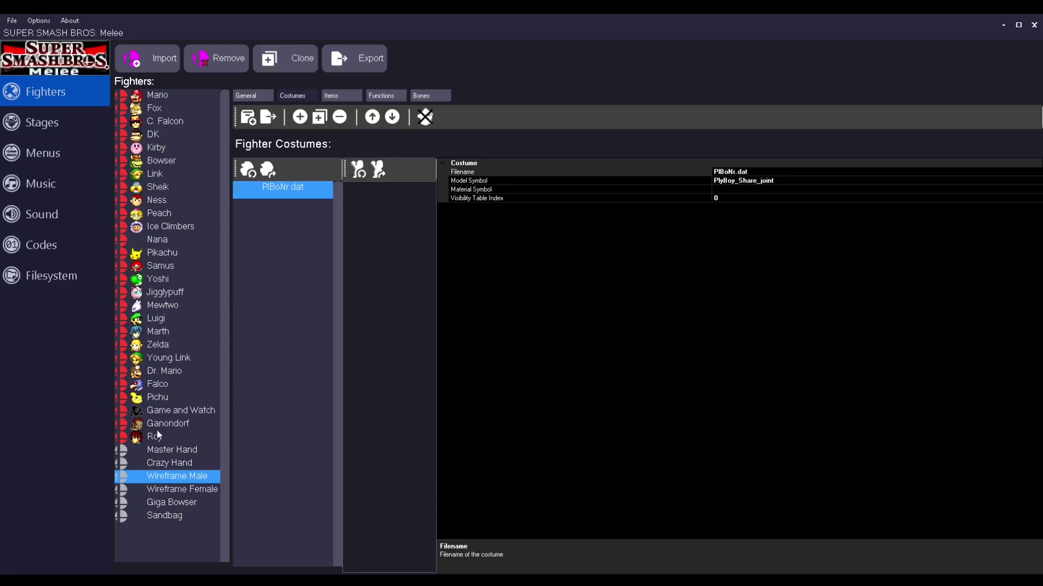
{"action": "left_click", "coordinate": [144, 502]}
{"action": "left_click", "coordinate": [162, 478]}
Save the modified Melee project, and open the modded game in Dolphin
{"action": "key", "text": "ctrl+s"}
{"action": "left_click", "coordinate": [1034, 25]}
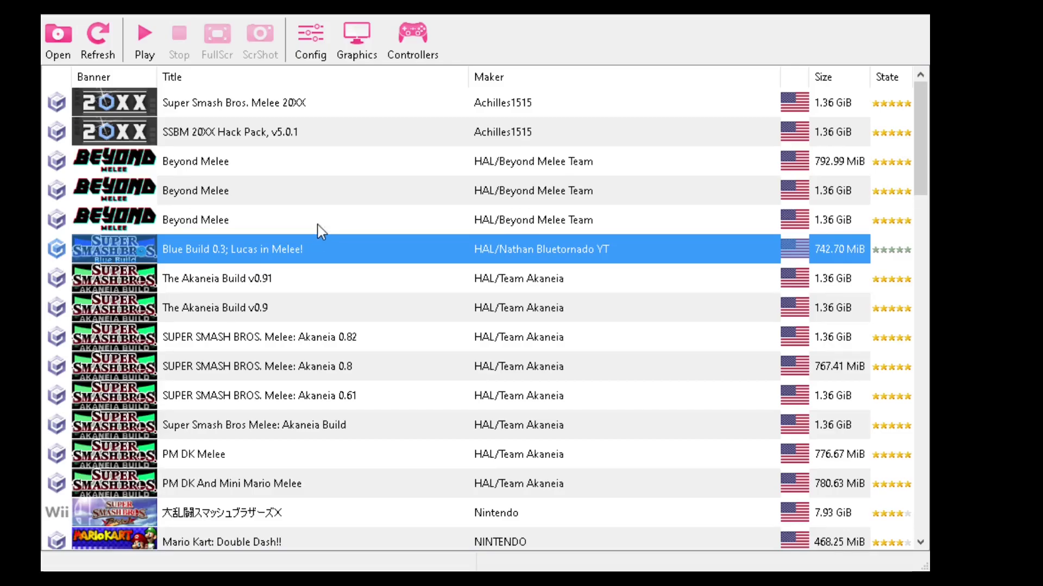
{"action": "scroll", "coordinate": [258, 323], "scroll_direction": "down", "scroll_amount": 1}
{"action": "scroll", "coordinate": [258, 323], "scroll_direction": "up", "scroll_amount": 1}
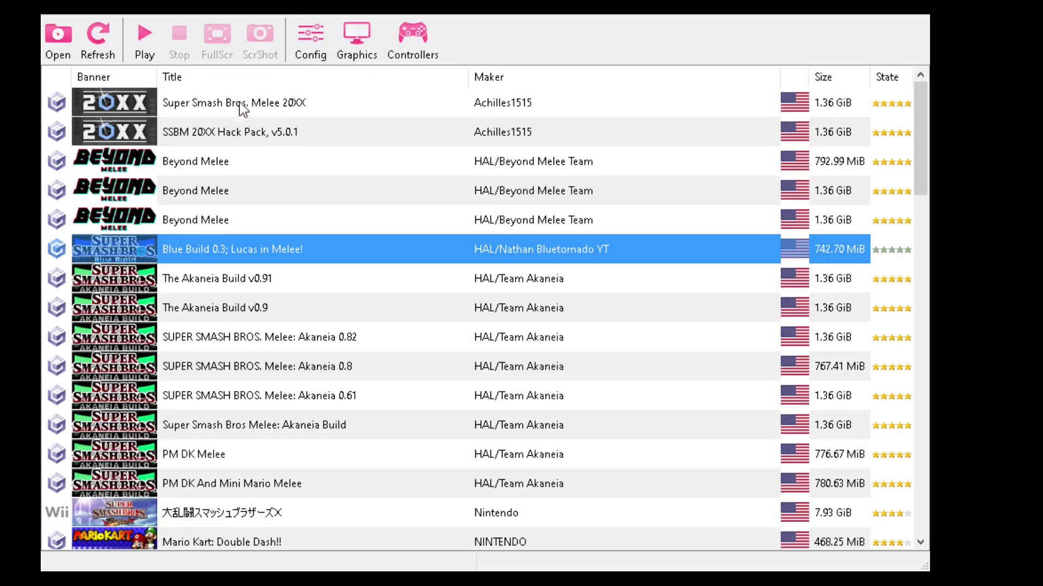
{"action": "left_click", "coordinate": [58, 50]}
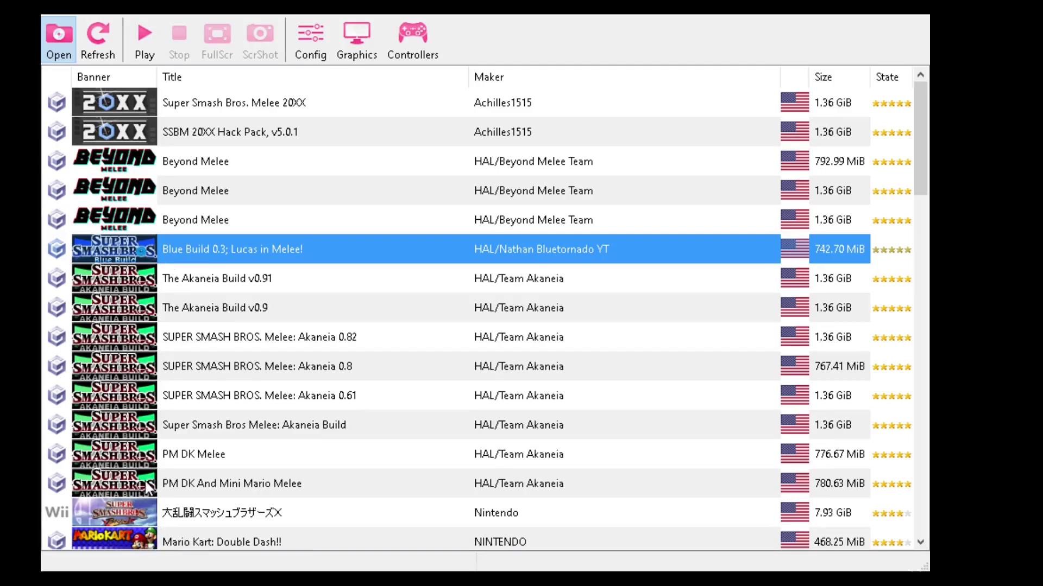
{"action": "key", "text": "Return"}
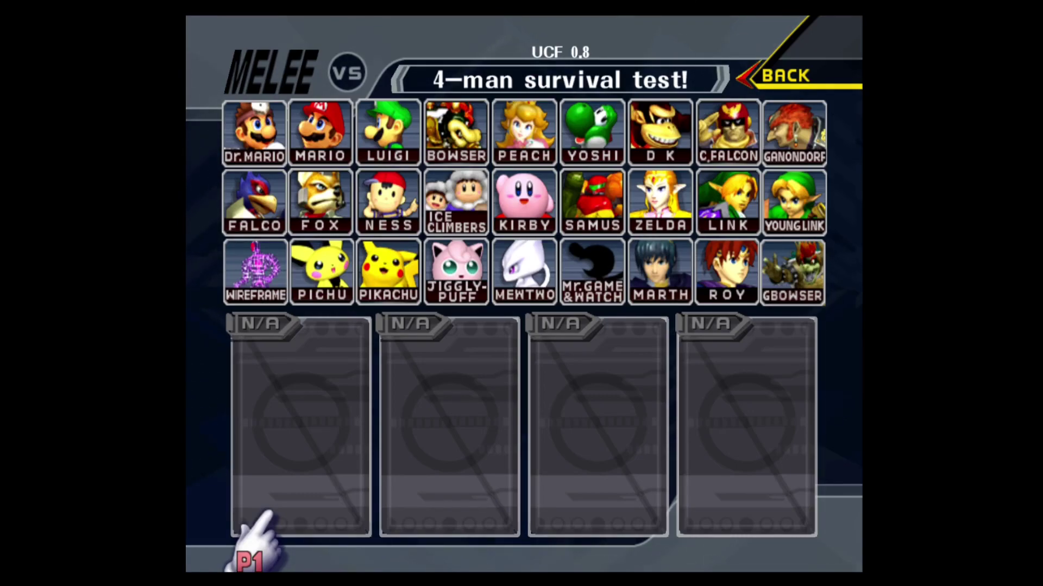
Test both new icons on the character select screen by assigning player 1 to Wireframe Male and to Giga Bowser
{"action": "key", "text": "Up"}
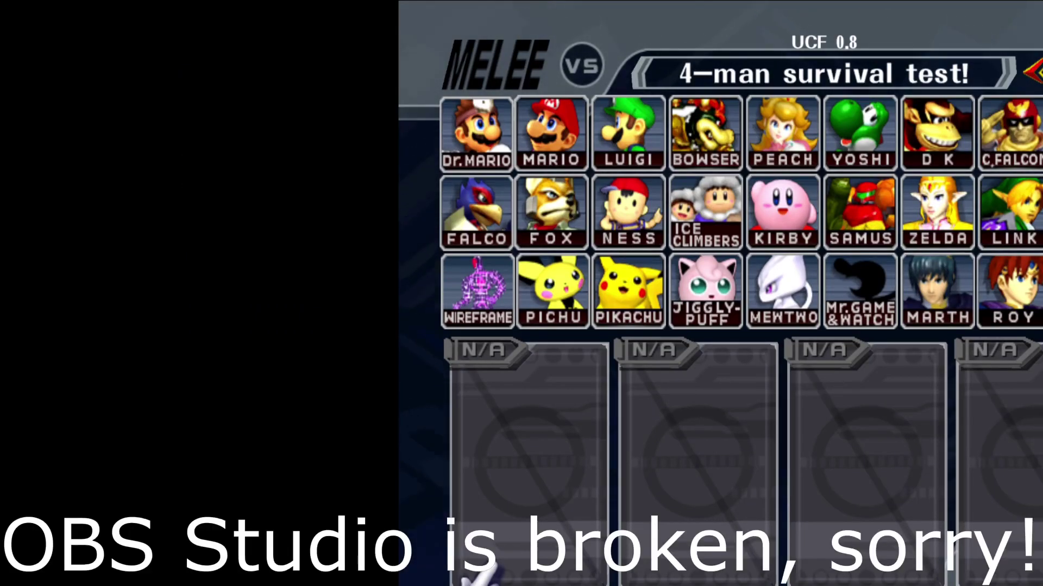
{"action": "key", "text": "Up"}
{"action": "key", "text": "Right"}
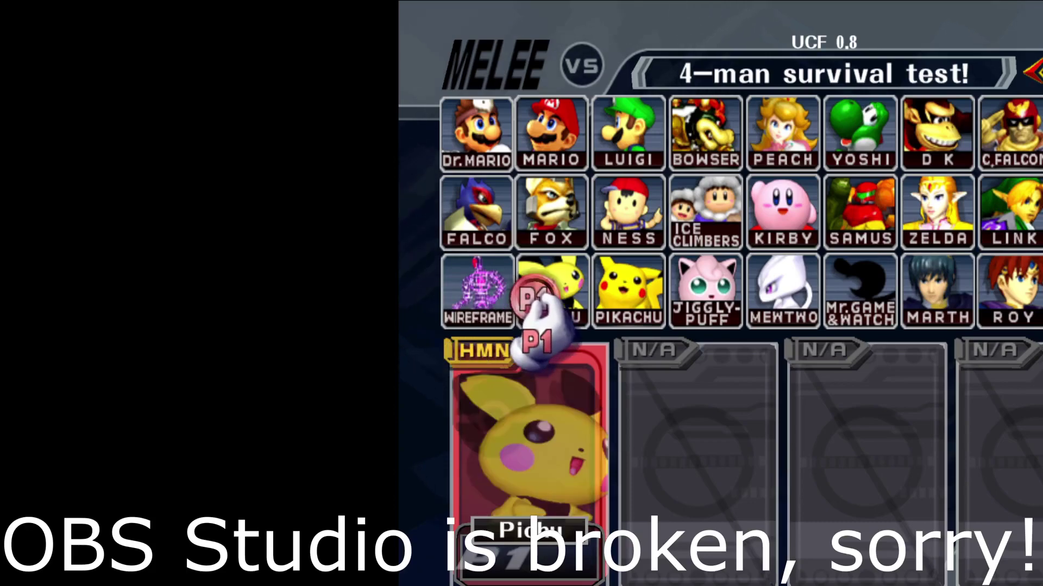
{"action": "key", "text": "Left"}
{"action": "key", "text": "Return"}
{"action": "key", "text": "Right"}
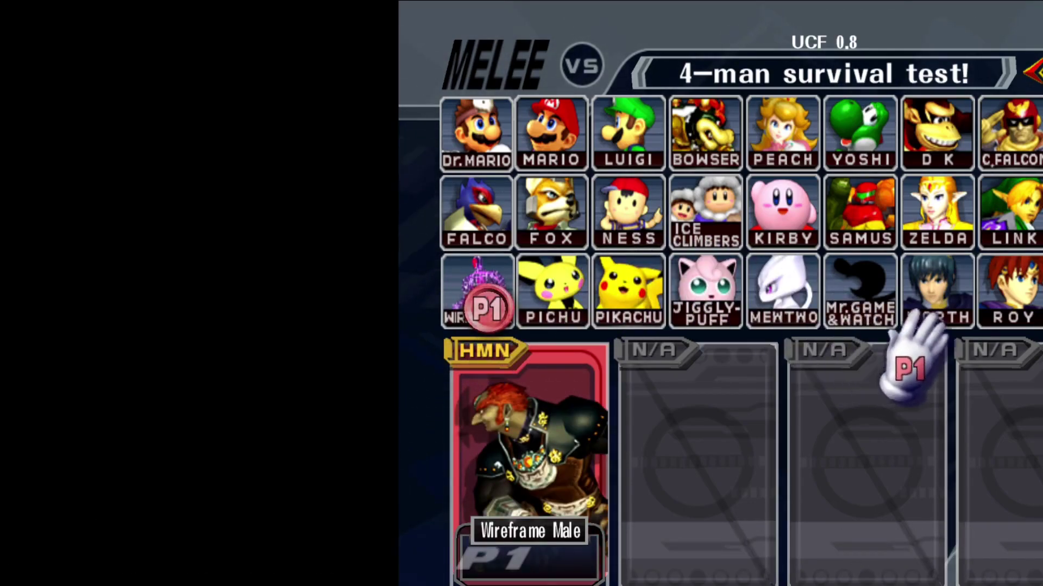
{"action": "key", "text": "Return"}
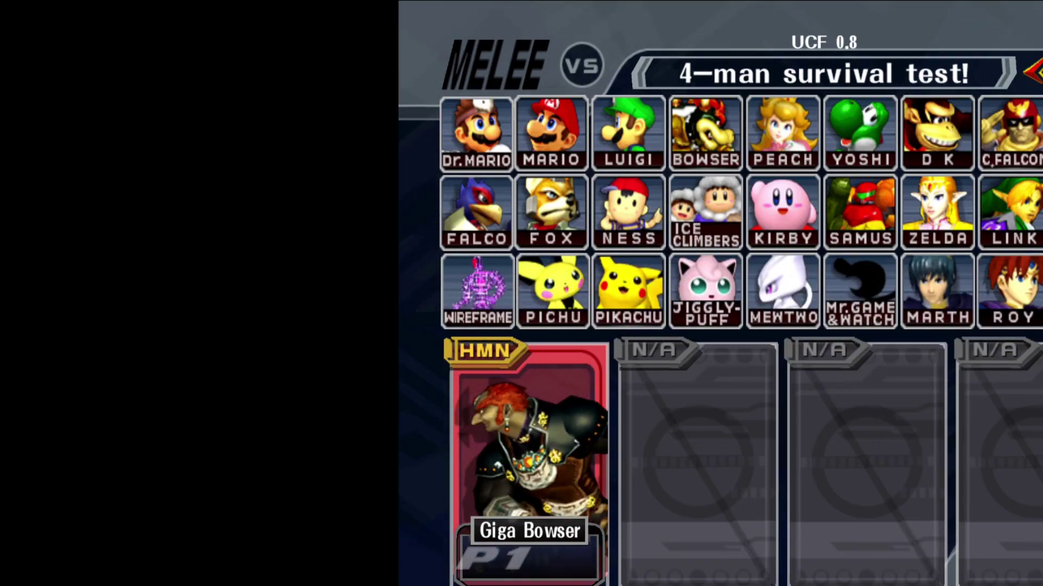
Put player 1's token back on the Wireframe Male icon
{"action": "key", "text": "Left"}
{"action": "key", "text": "Left"}
{"action": "key", "text": "Return"}
{"action": "key", "text": "Up"}
{"action": "key", "text": "Return"}
Add a CPU opponent in the second player slot and assign it to Fox
{"action": "key", "text": "Right"}
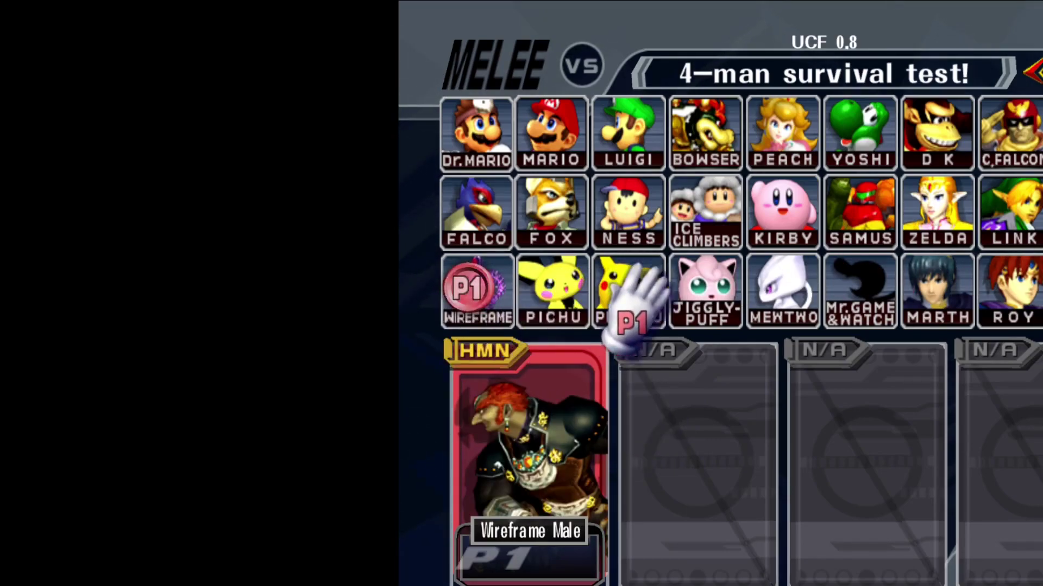
{"action": "key", "text": "Down"}
{"action": "key", "text": "Up"}
{"action": "key", "text": "Return"}
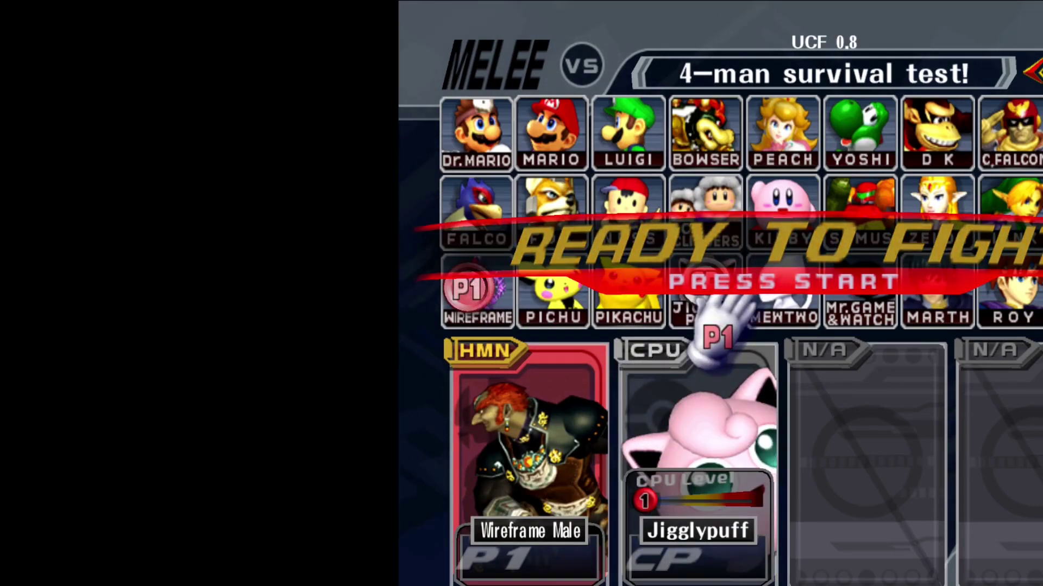
{"action": "key", "text": "Return"}
{"action": "key", "text": "Up"}
{"action": "key", "text": "Left"}
{"action": "key", "text": "Up"}
{"action": "key", "text": "Left"}
{"action": "key", "text": "Return"}
{"action": "key", "text": "Down"}
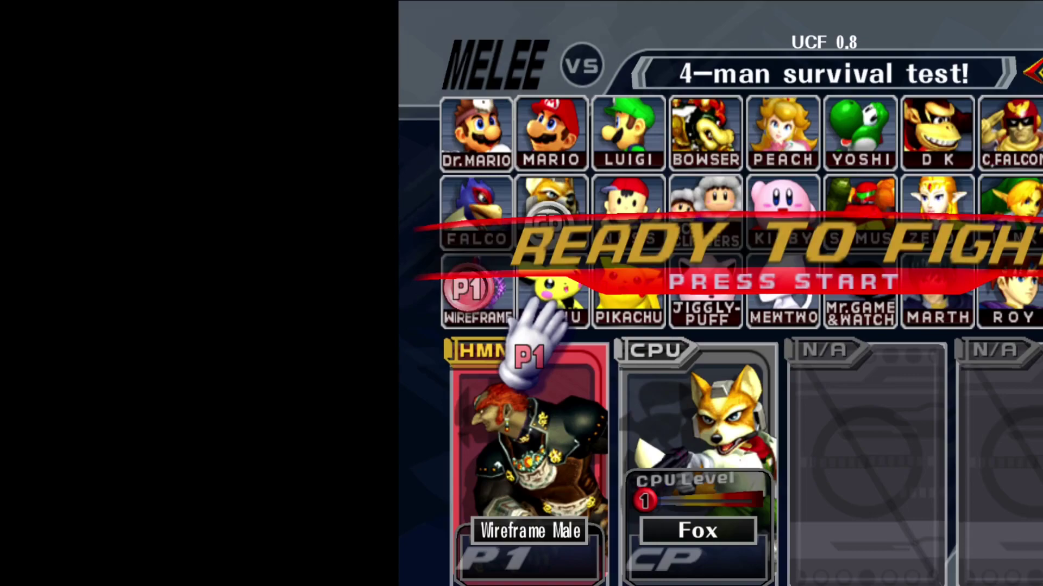
Choose a stage and start the match between Wireframe Male and the Fox CPU
{"action": "key", "text": "Return"}
{"action": "key", "text": "Up"}
{"action": "key", "text": "Right"}
{"action": "key", "text": "Return"}
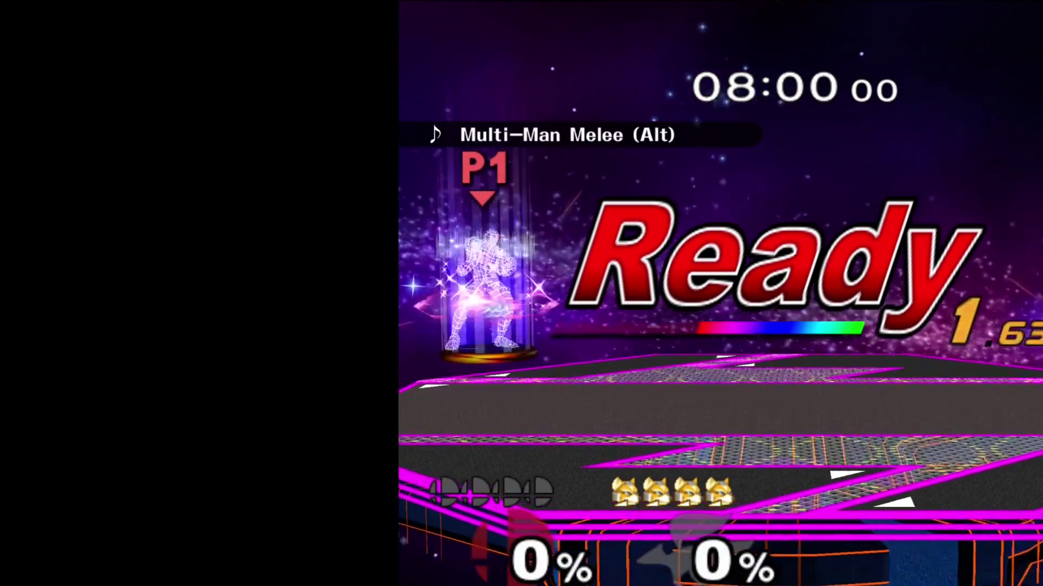
Try out Wireframe Male's movement and jumps in the match against Fox
{"action": "key", "text": "Right"}
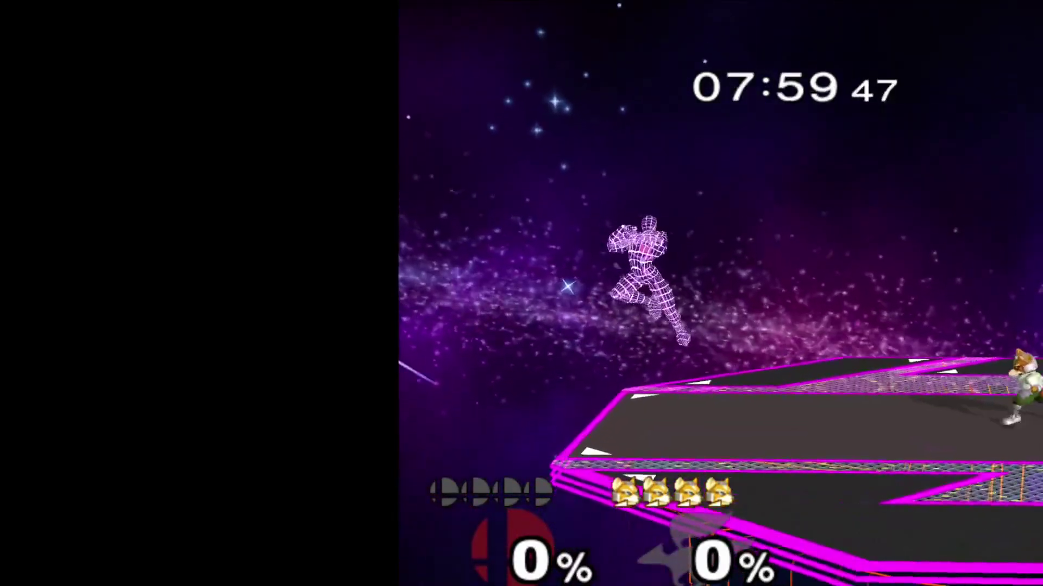
{"action": "key", "text": "Left"}
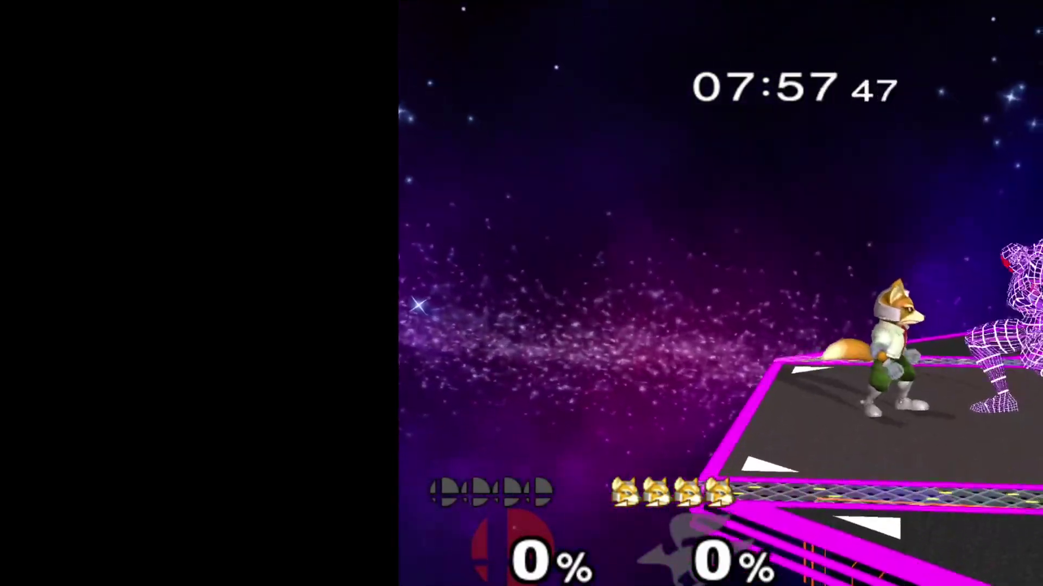
{"action": "key", "text": "x"}
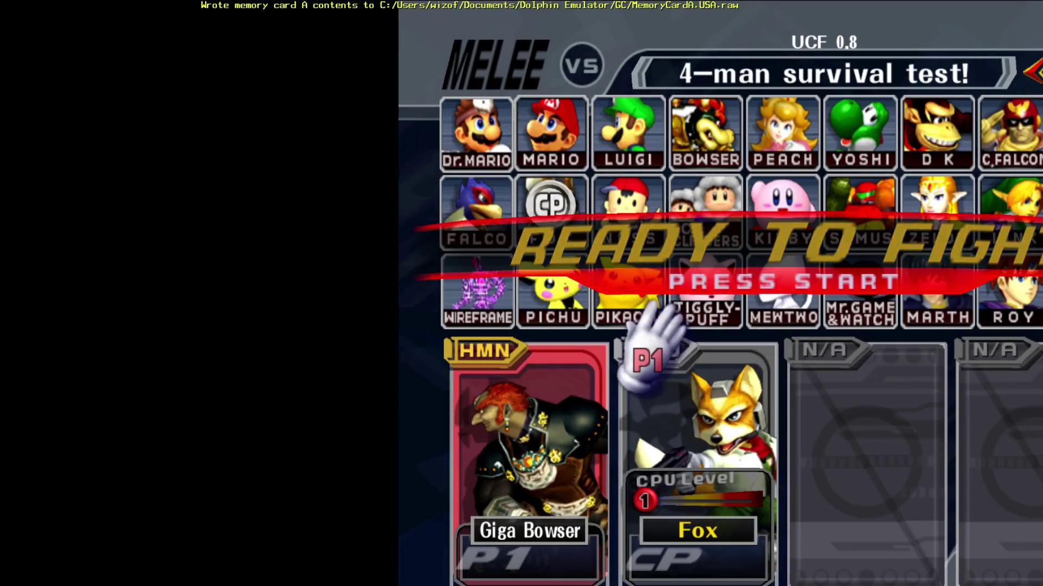
Start a match on Final Destination with Giga Bowser against the Fox CPU
{"action": "key", "text": "Return"}
{"action": "key", "text": "Left"}
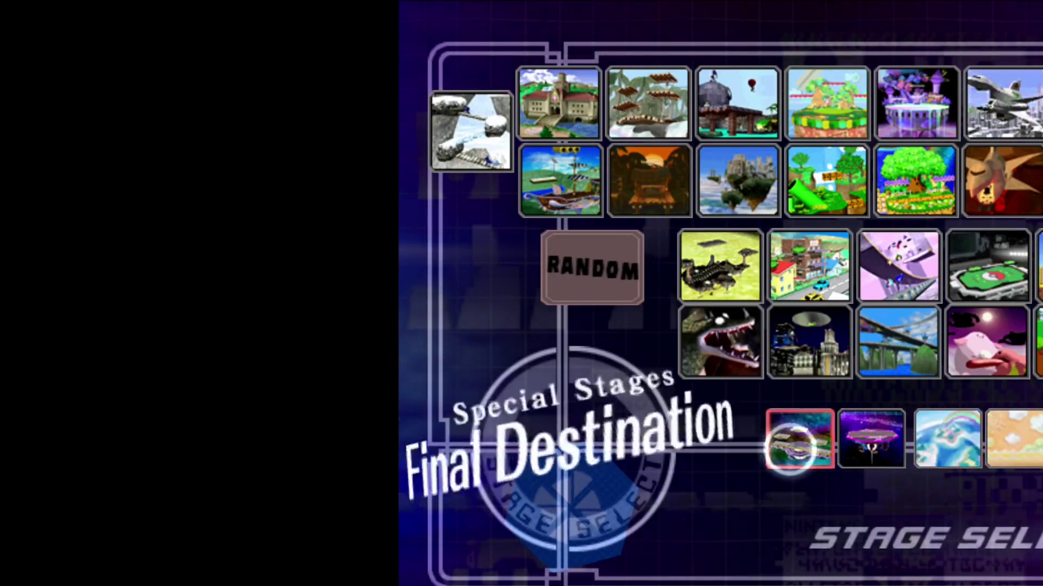
{"action": "key", "text": "x"}
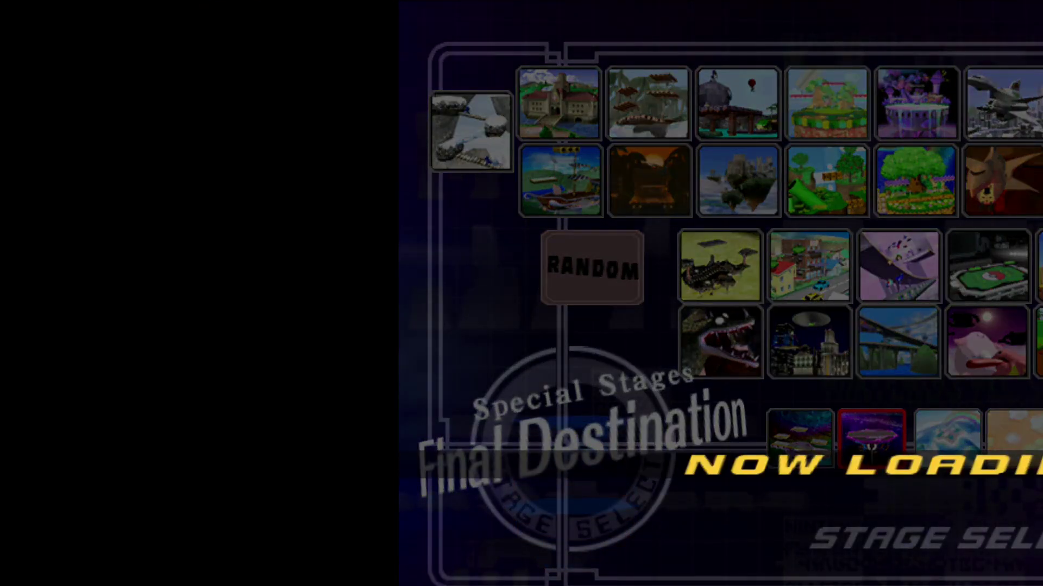